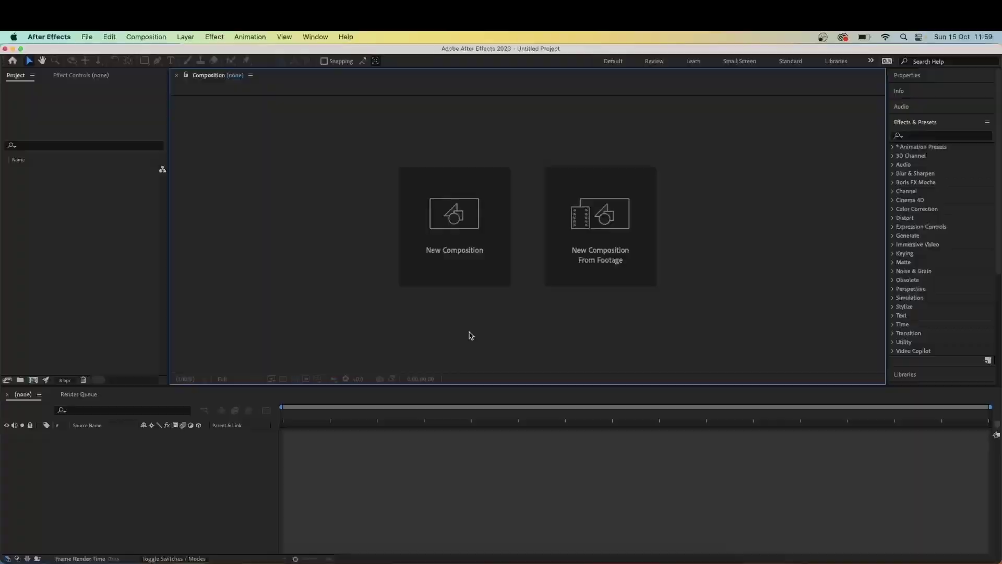
# - Create a 1920 x 1080, 29.97 fps composition named "time remap tutorial" with a 30-second duration
pyautogui.click(462, 280)
pyautogui.write('time remap tutorial')
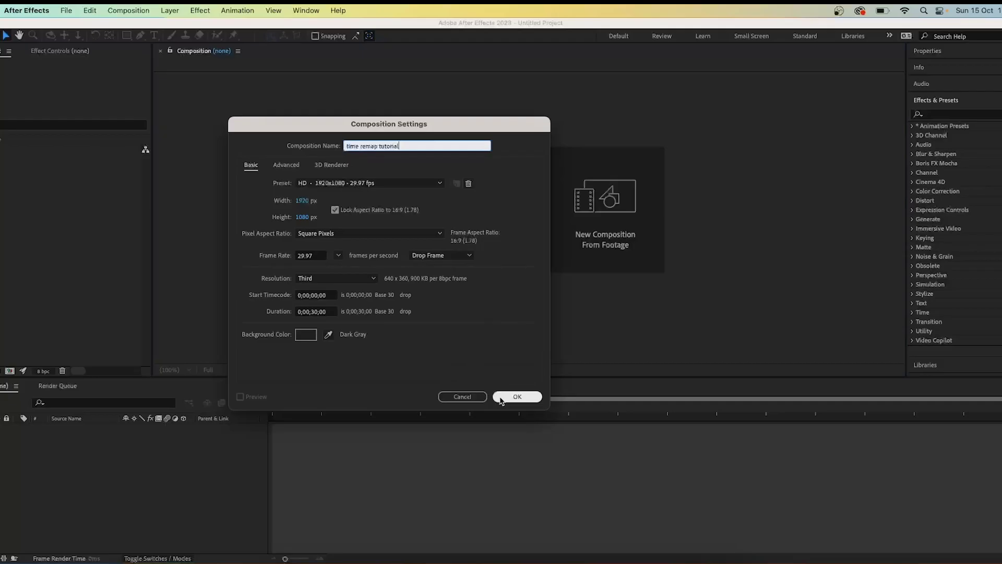
pyautogui.click(530, 480)
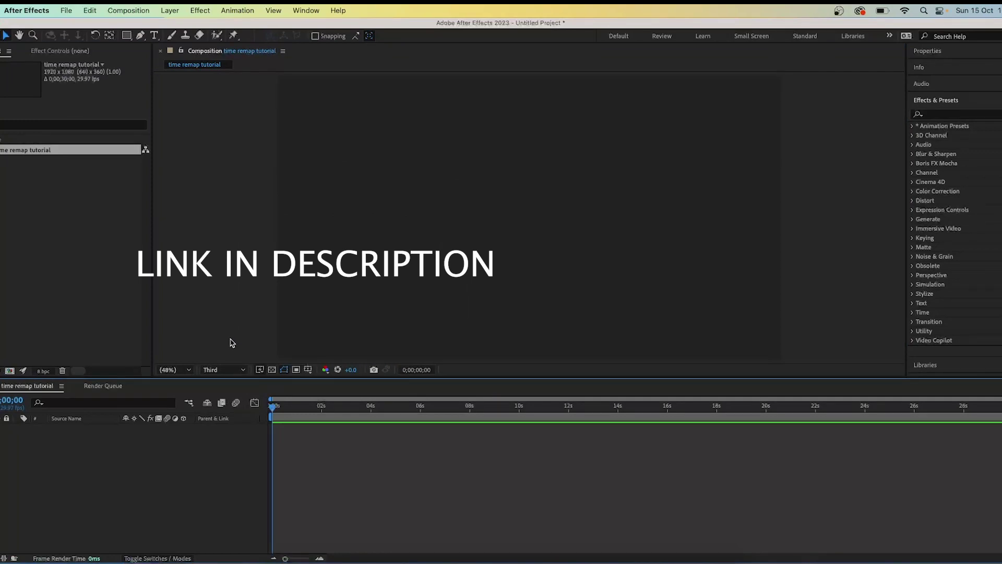
# - Add dark rock animation 2.mp4 to the composition as the background and place key 1.png to key 4.png above it
pyautogui.moveTo(26, 215); pyautogui.dragTo(112, 461)
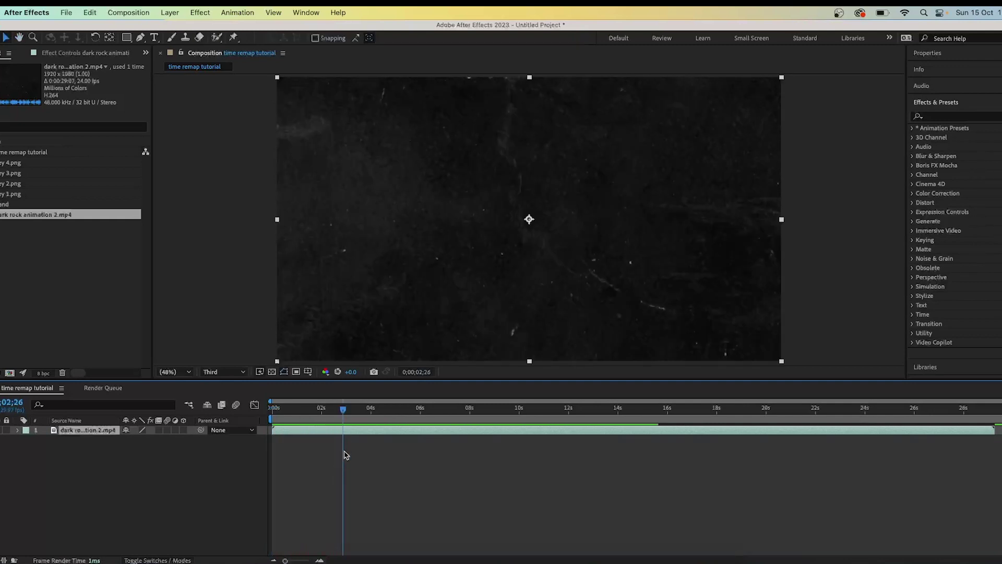
pyautogui.click(16, 193)
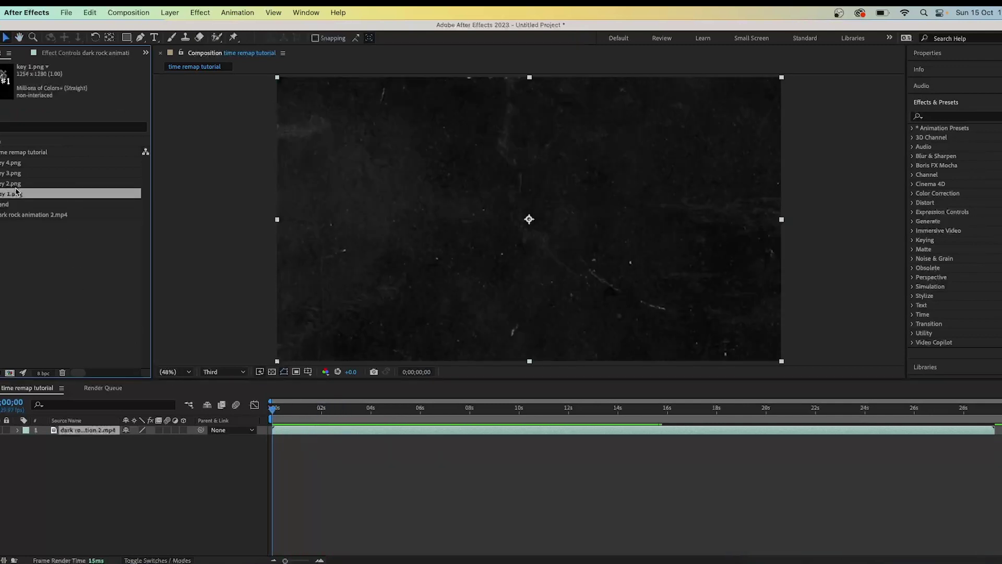
pyautogui.keyDown('shift'); pyautogui.click(18, 165); pyautogui.keyUp('shift')
pyautogui.moveTo(18, 165); pyautogui.dragTo(500, 236)
pyautogui.click(137, 522)
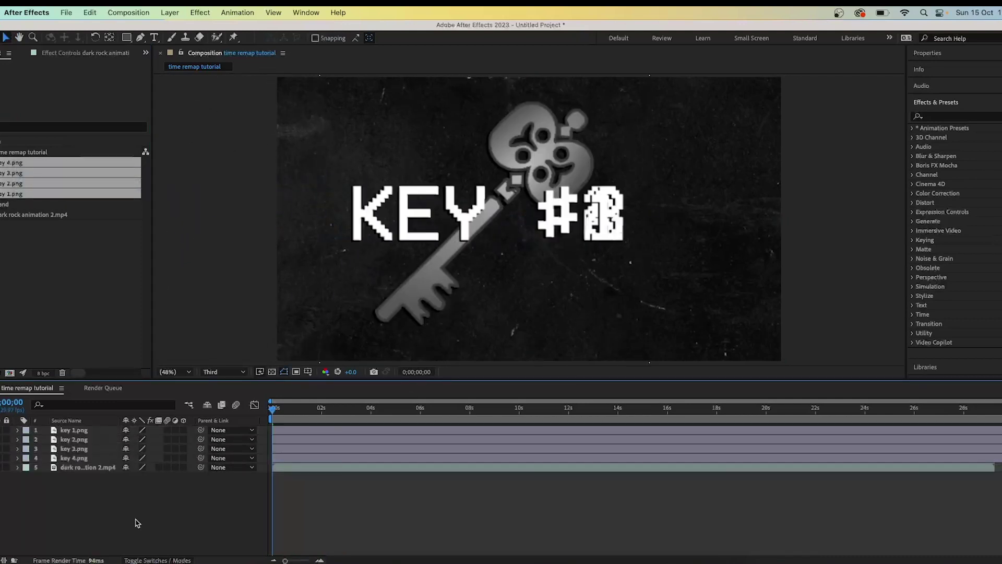
# - Reveal the Scale property of the key 1, key 2, key 3 and key 4 layers
pyautogui.click(88, 433)
pyautogui.press('s')
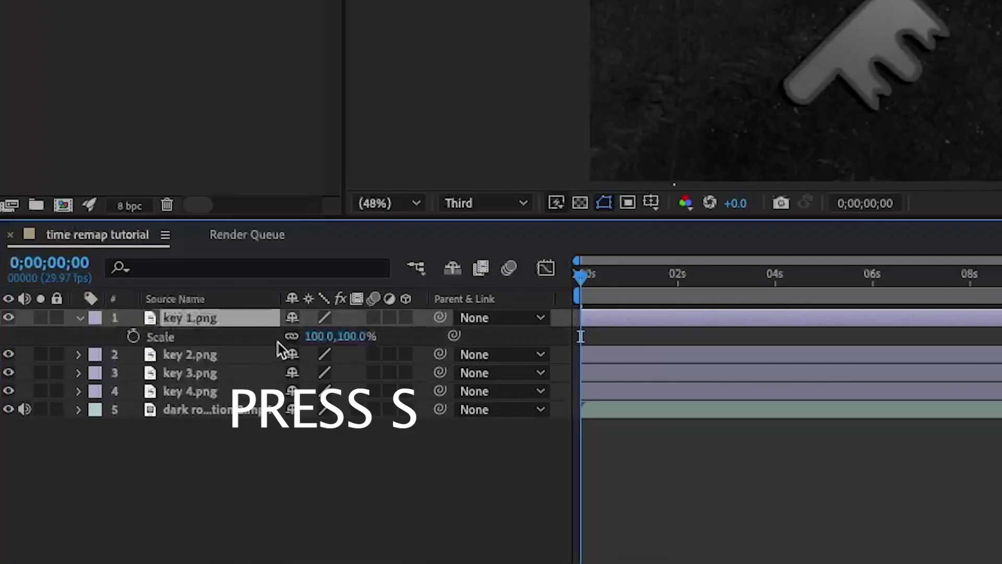
pyautogui.click(90, 449)
pyautogui.press('s')
pyautogui.click(204, 392)
pyautogui.press('s')
pyautogui.click(201, 428)
pyautogui.write('s')
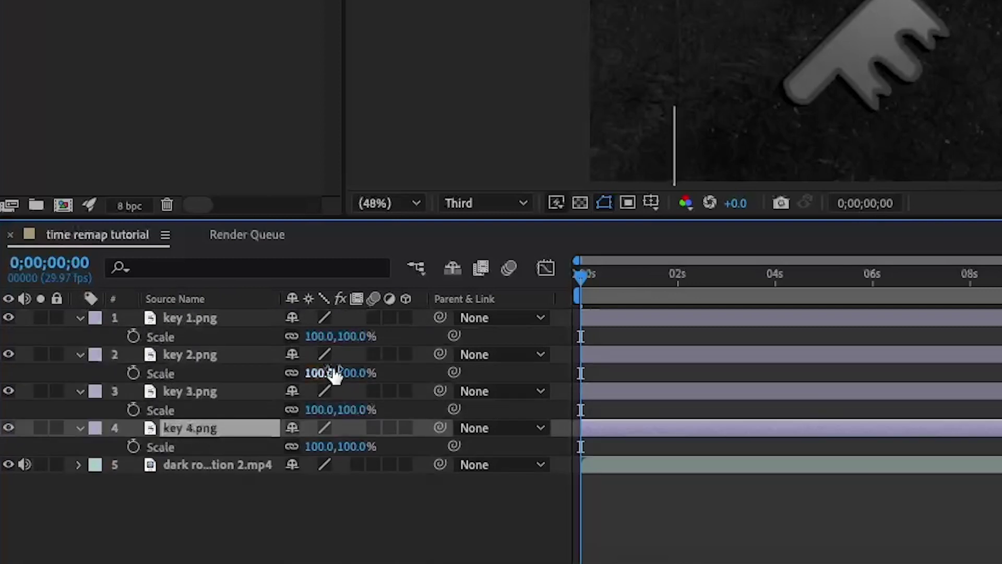
# - Set the scale of all four key layers to 30%
pyautogui.write('30')
pyautogui.press('Return')
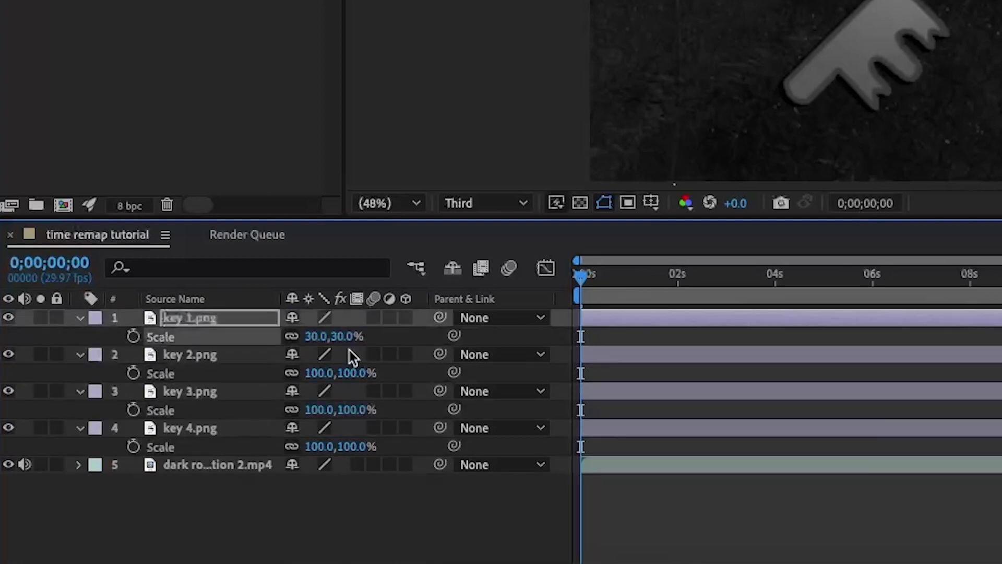
pyautogui.press('Return')
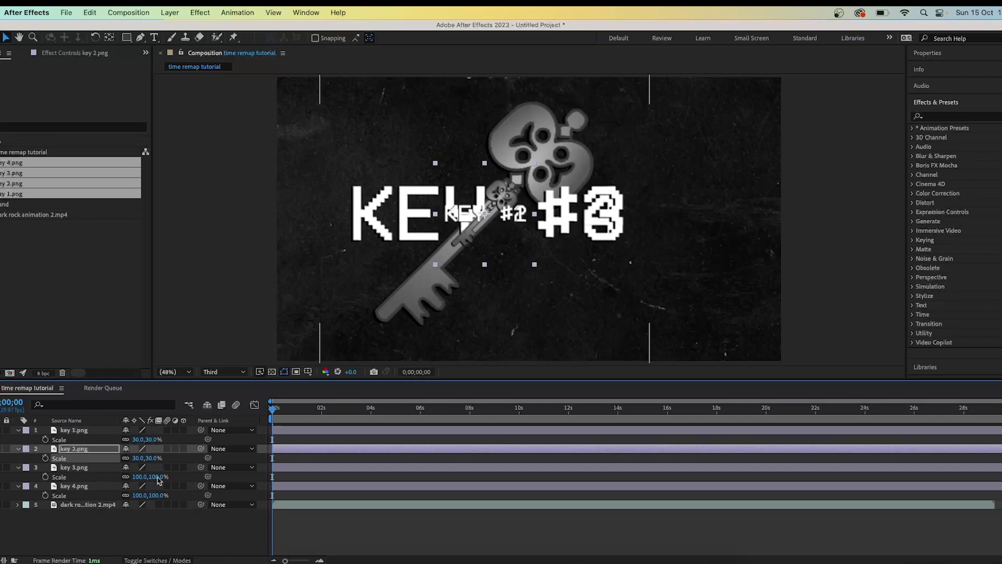
pyautogui.press('Return')
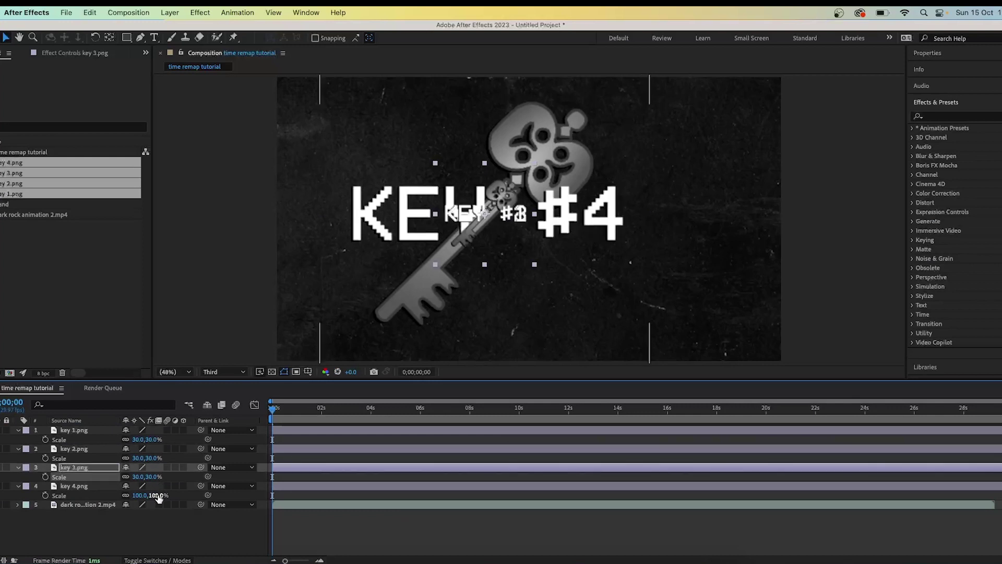
pyautogui.write('30')
pyautogui.press('Return')
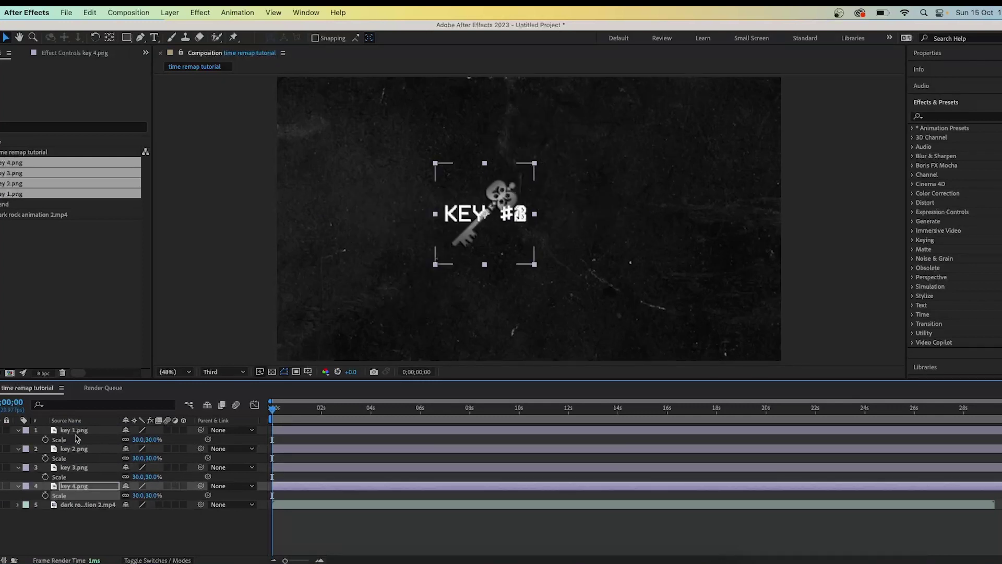
# - Spread the four key images in a row across the frame, ordered key 1 to key 4 from left to right
pyautogui.click(77, 431)
pyautogui.moveTo(470, 233); pyautogui.dragTo(338, 241)
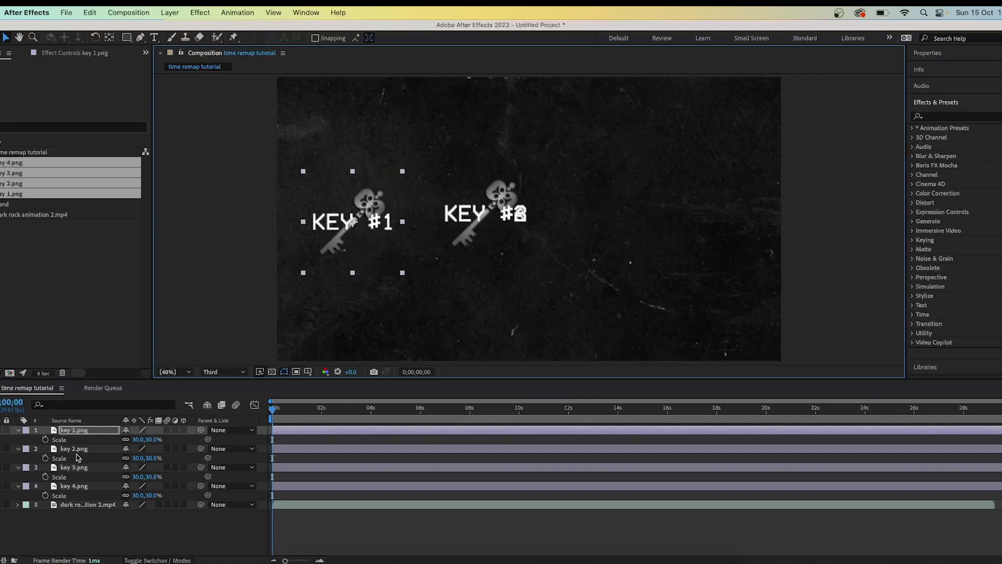
pyautogui.click(79, 449)
pyautogui.moveTo(492, 228); pyautogui.dragTo(724, 223)
pyautogui.click(75, 470)
pyautogui.click(76, 487)
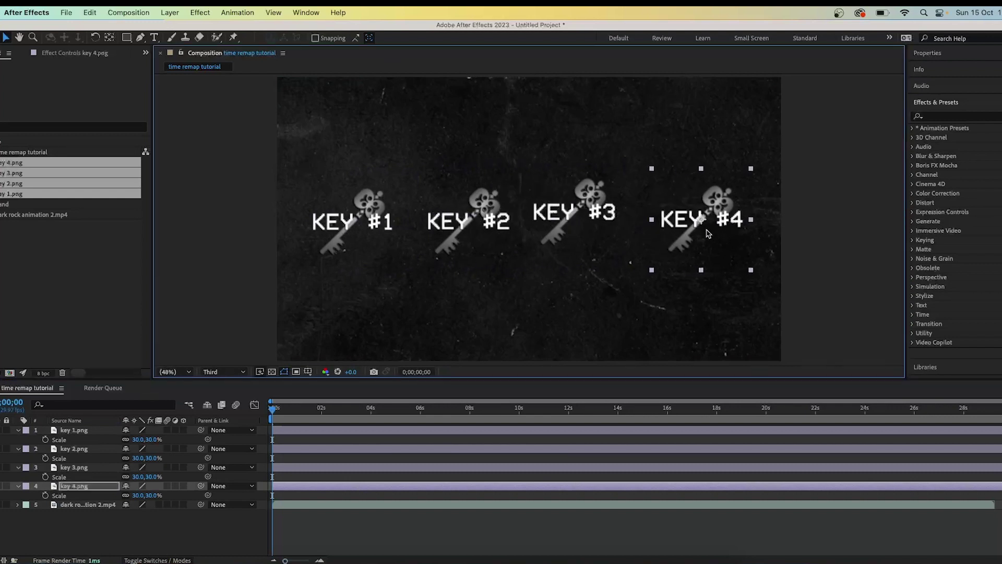
# - Nudge the key images to even out their spacing and heights in the row
pyautogui.click(501, 216)
pyautogui.moveTo(501, 216); pyautogui.dragTo(498, 208)
pyautogui.moveTo(372, 232); pyautogui.dragTo(370, 228)
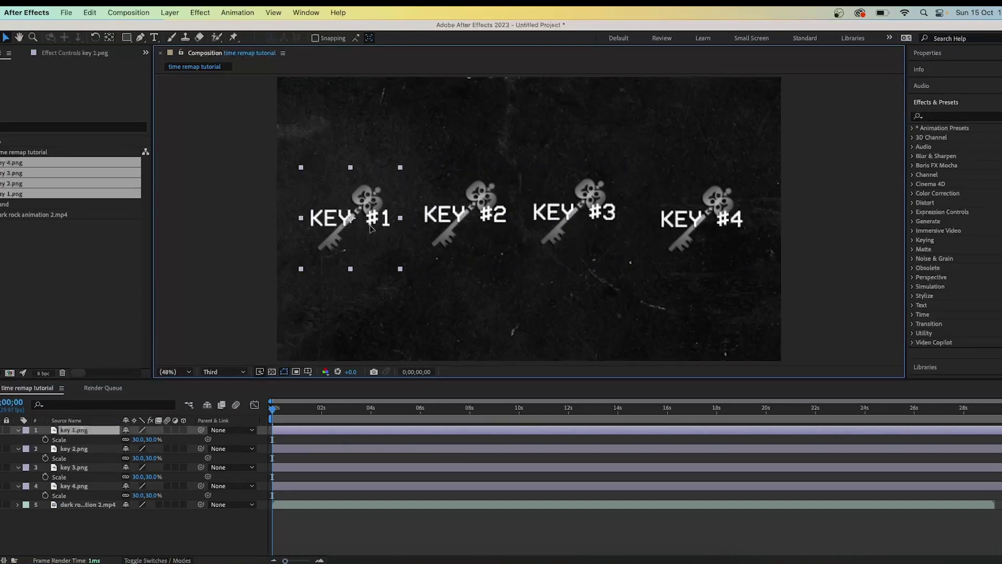
pyautogui.moveTo(466, 235); pyautogui.dragTo(466, 239)
pyautogui.moveTo(581, 233); pyautogui.dragTo(596, 241)
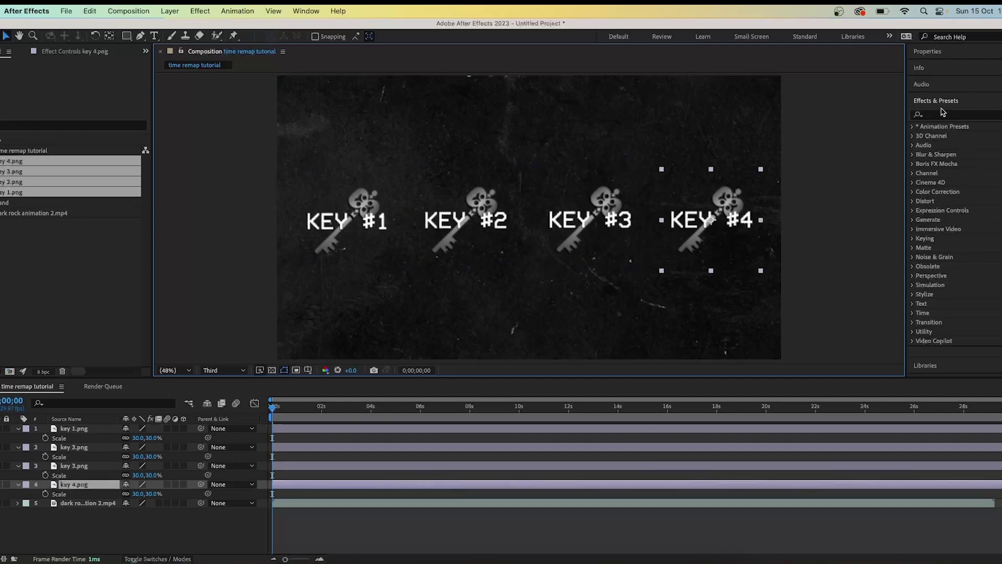
# - Centre each of the four key layers vertically in the composition using the Align options
pyautogui.click(939, 101)
pyautogui.click(943, 133)
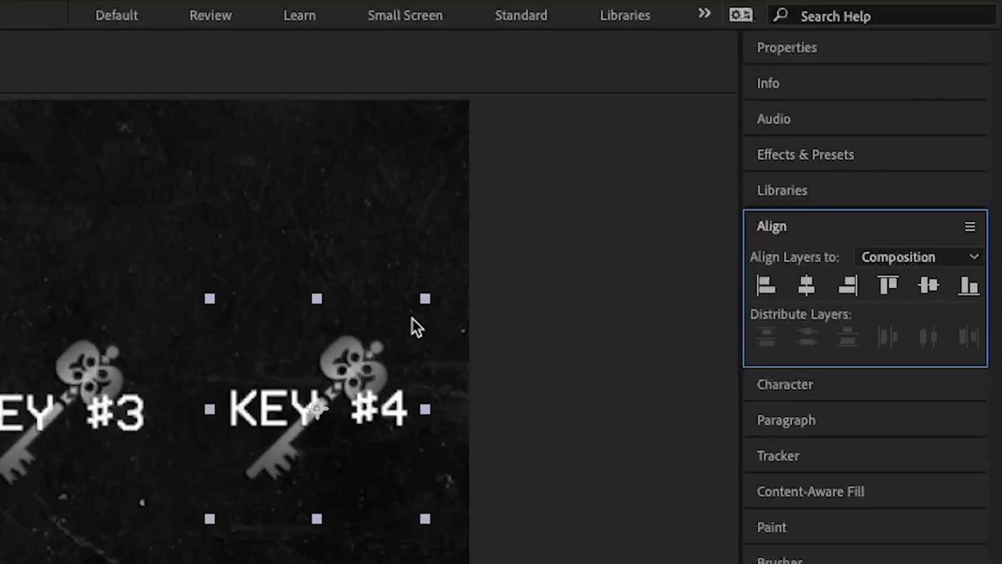
pyautogui.click(115, 419)
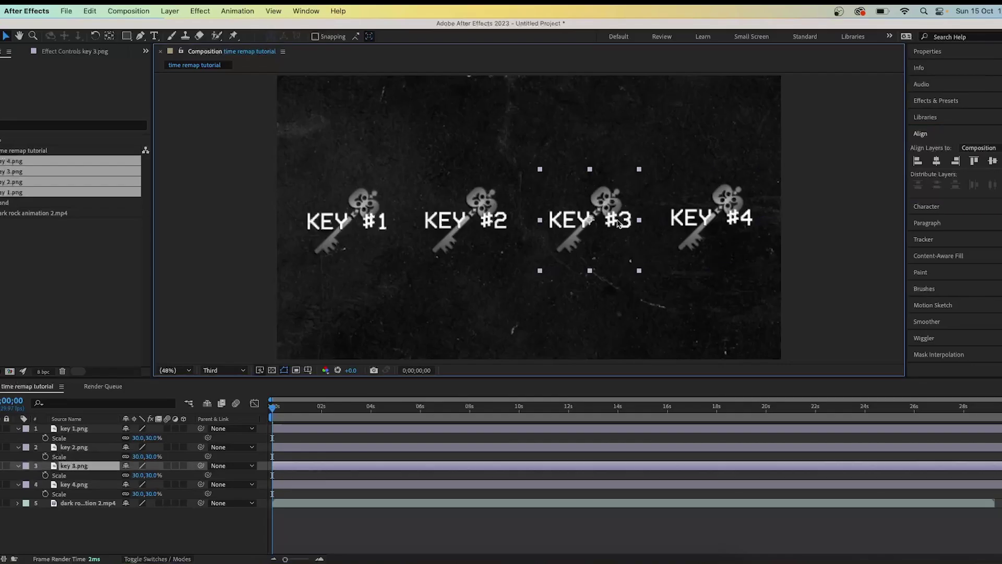
pyautogui.click(993, 161)
pyautogui.click(500, 220)
pyautogui.click(992, 161)
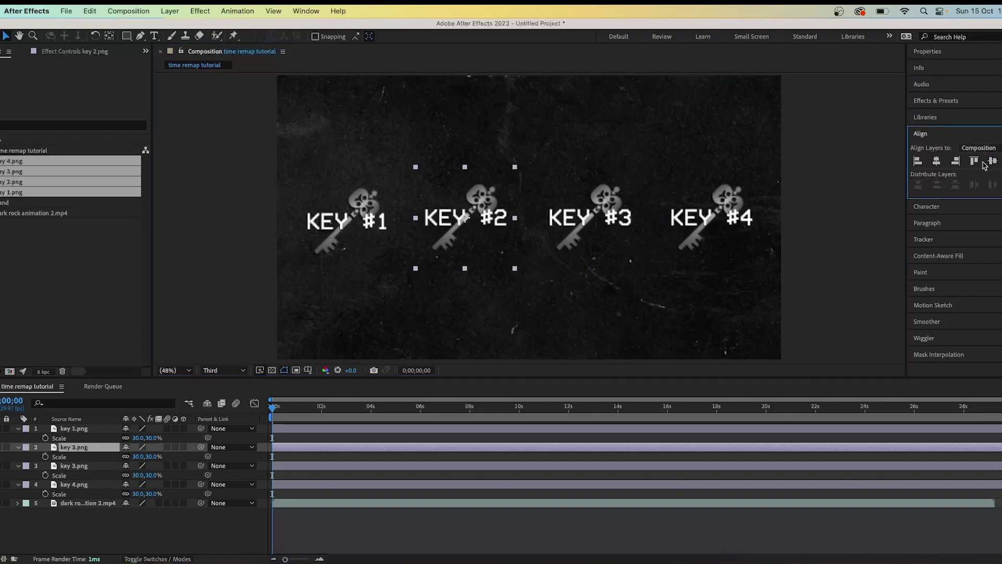
pyautogui.click(381, 238)
pyautogui.click(993, 161)
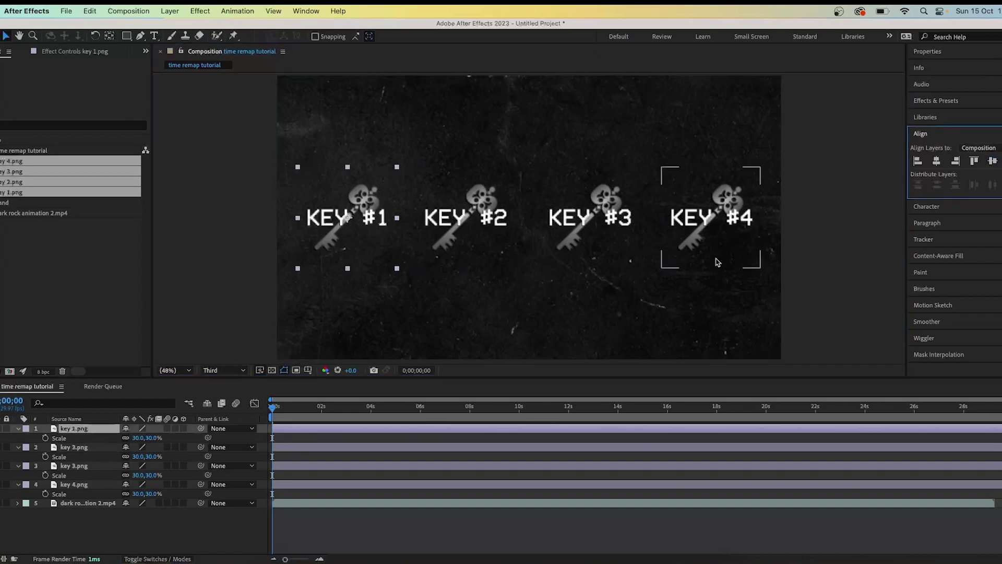
pyautogui.click(227, 282)
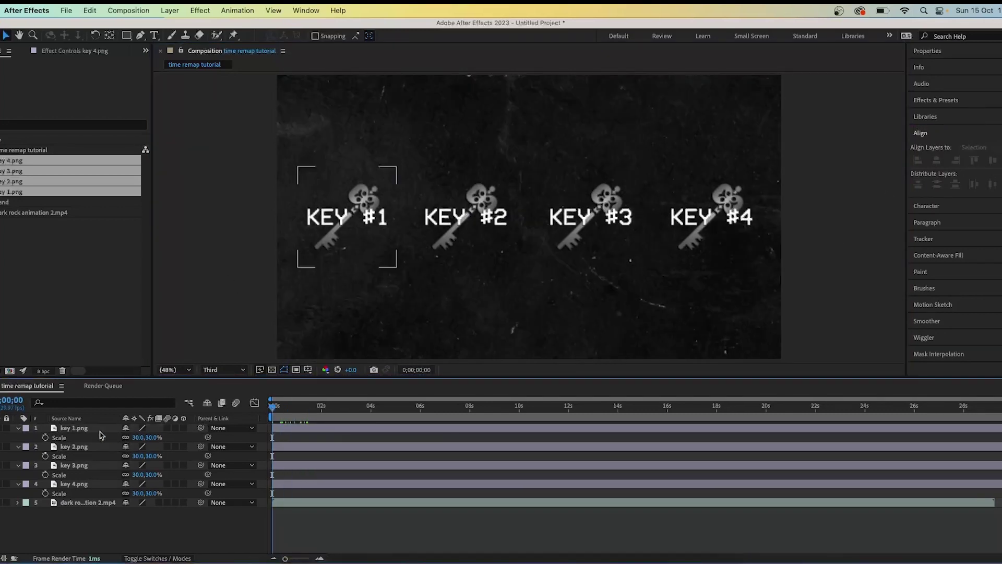
# - Reveal Position on the four key layers and set a Position keyframe on each at 0;00;00;00
pyautogui.click(90, 429)
pyautogui.press('p')
pyautogui.click(86, 445)
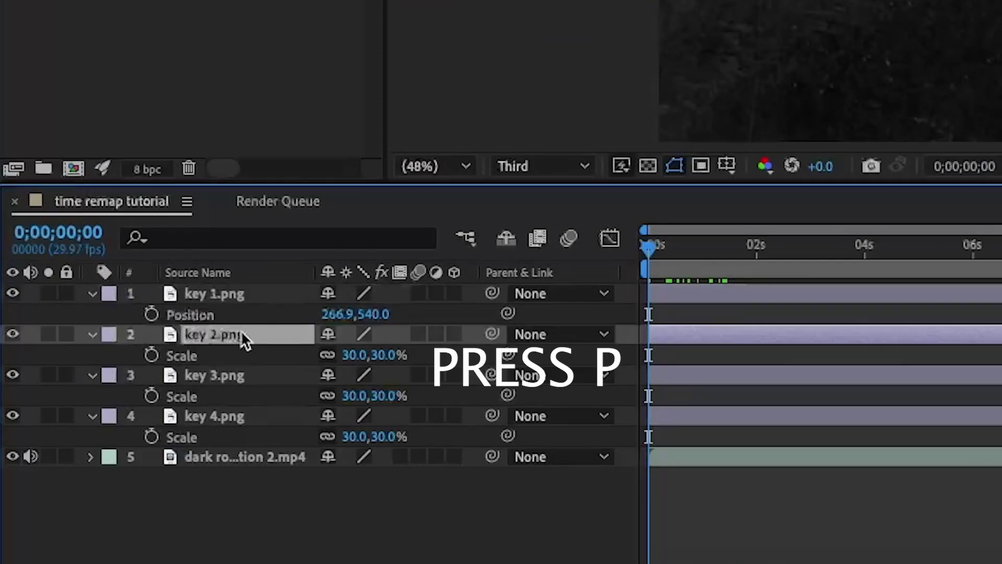
pyautogui.click(223, 378)
pyautogui.press('p')
pyautogui.click(214, 416)
pyautogui.press('p')
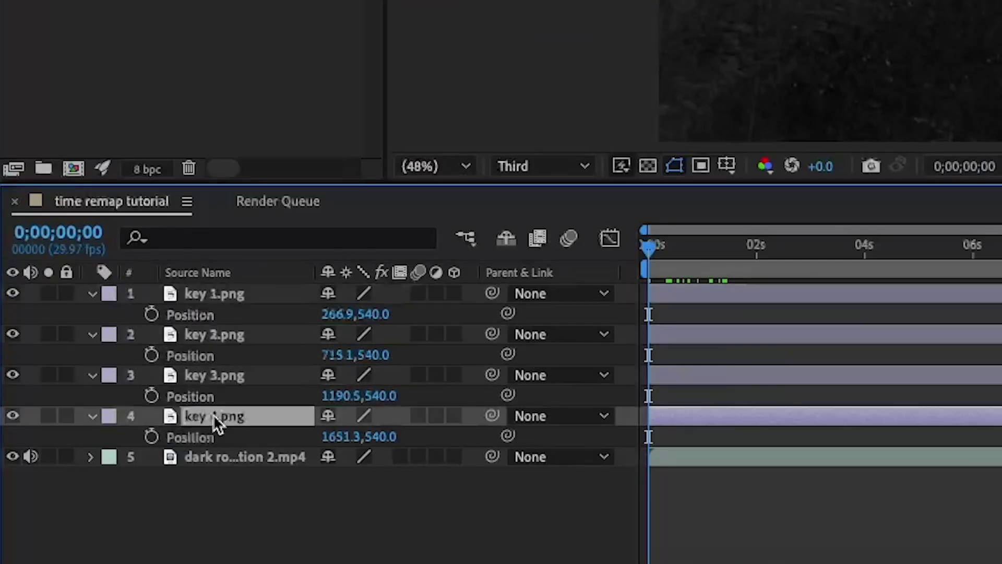
pyautogui.click(151, 314)
pyautogui.click(151, 356)
pyautogui.click(152, 396)
pyautogui.click(152, 437)
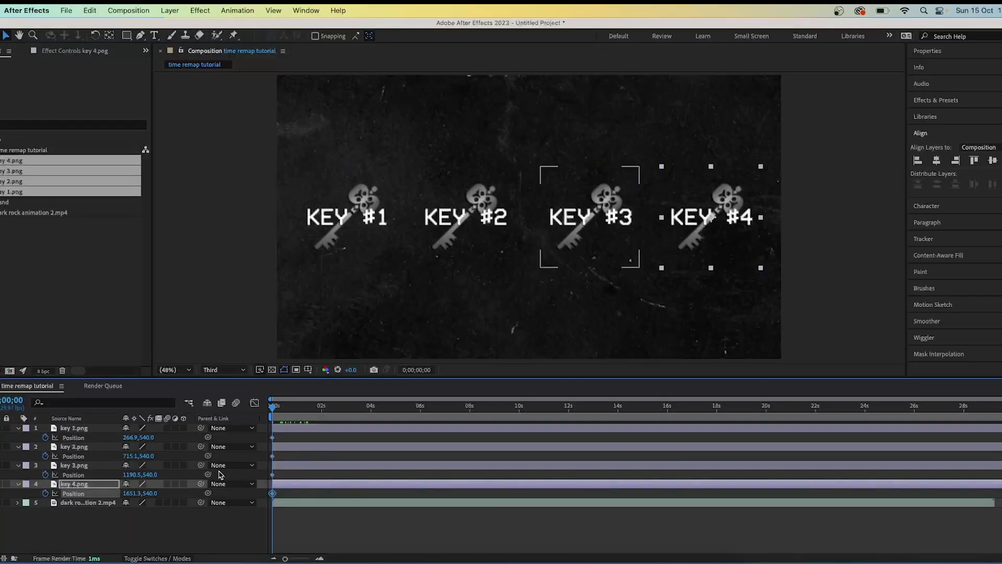
# - Add a second Position keyframe to each of the four key layers at 0;00;01;08
pyautogui.press('space')
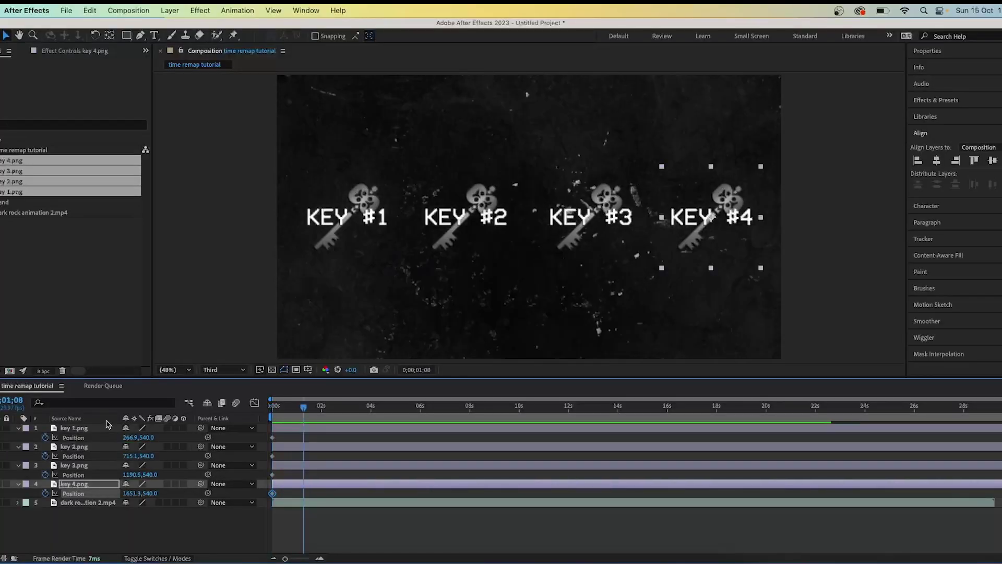
pyautogui.click(0, 437)
pyautogui.click(0, 456)
pyautogui.click(0, 474)
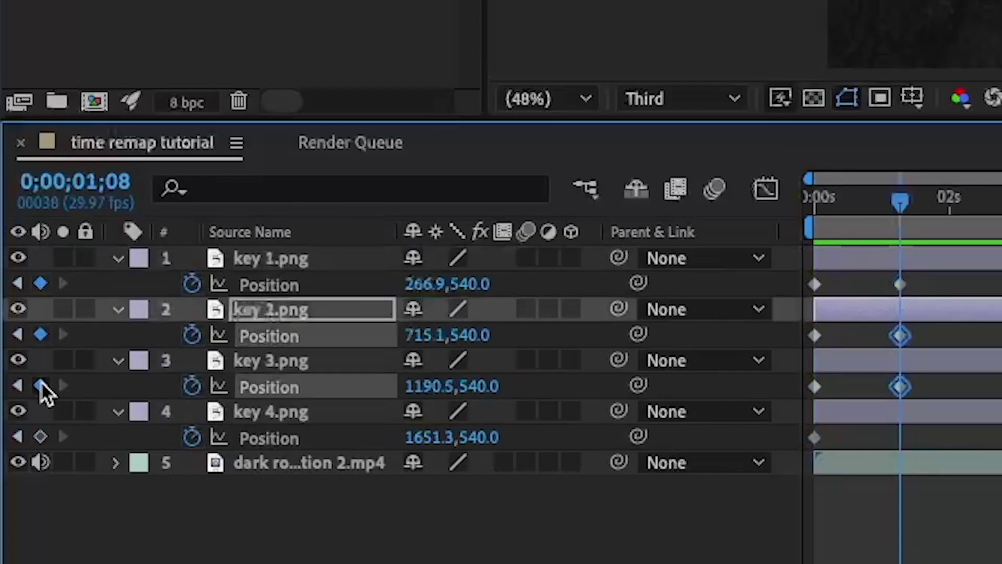
pyautogui.click(0, 493)
# - At the first frame, set the Y position to 1219 for key 1 and 1213 for keys 2 to 4, and preview the motion
pyautogui.moveTo(901, 201); pyautogui.dragTo(731, 235)
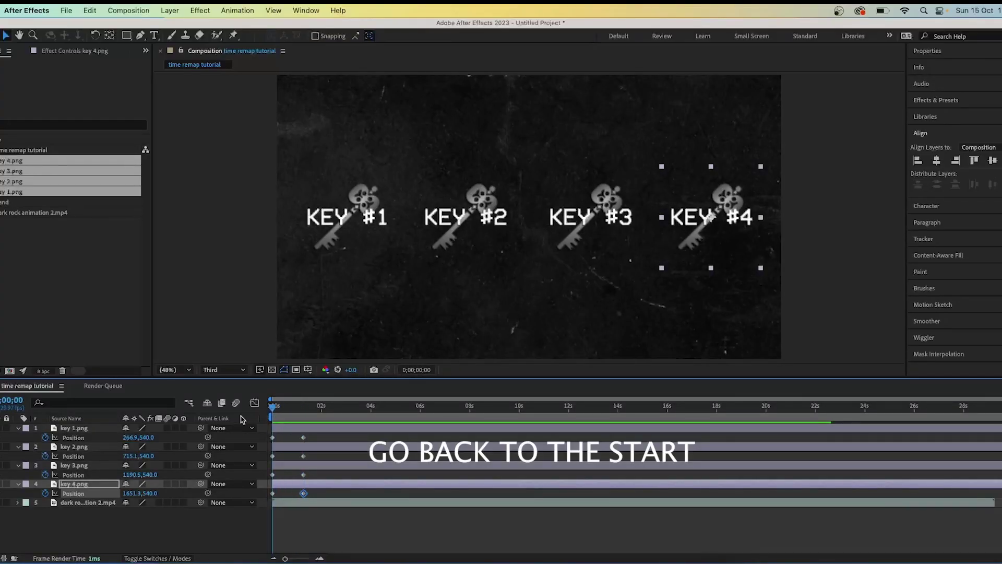
pyautogui.moveTo(148, 440); pyautogui.dragTo(485, 475)
pyautogui.moveTo(148, 456); pyautogui.dragTo(485, 485)
pyautogui.moveTo(146, 474); pyautogui.dragTo(477, 517)
pyautogui.moveTo(148, 493); pyautogui.dragTo(492, 525)
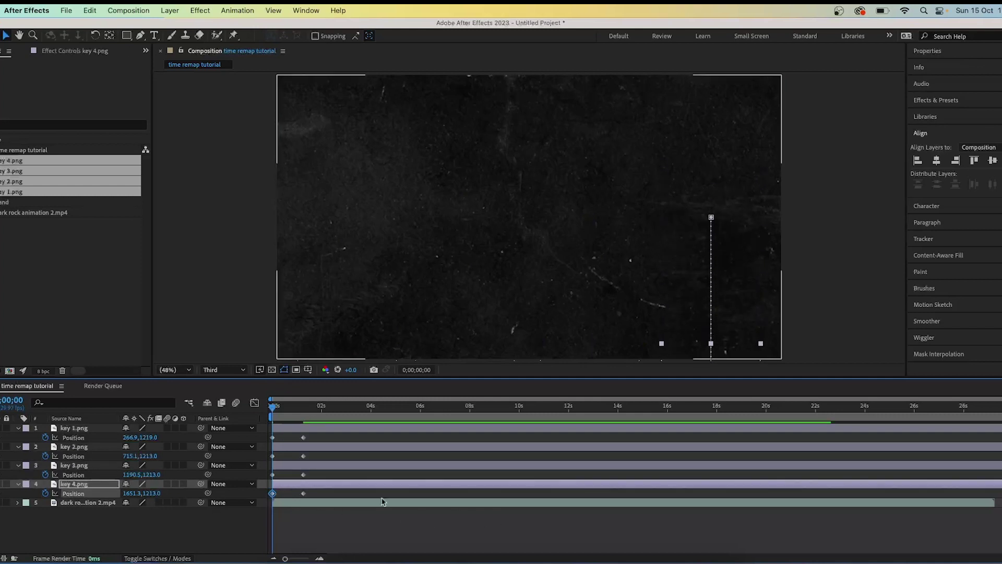
pyautogui.click(318, 437)
pyautogui.press('space')
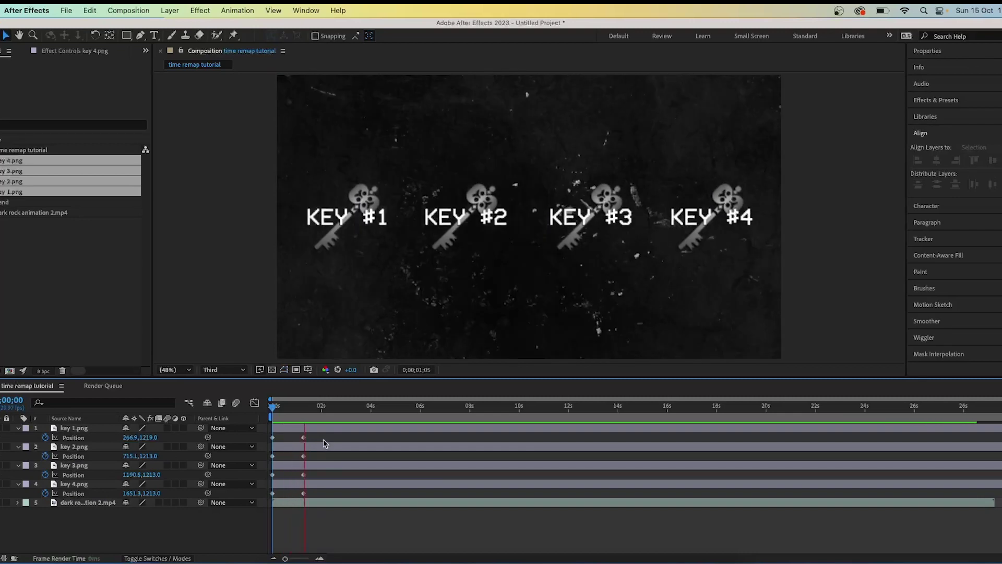
pyautogui.press('space')
# - Apply Easy Ease to all Position keyframes of the four key layers and show their speed curves in the Graph Editor
pyautogui.moveTo(313, 442); pyautogui.dragTo(259, 497)
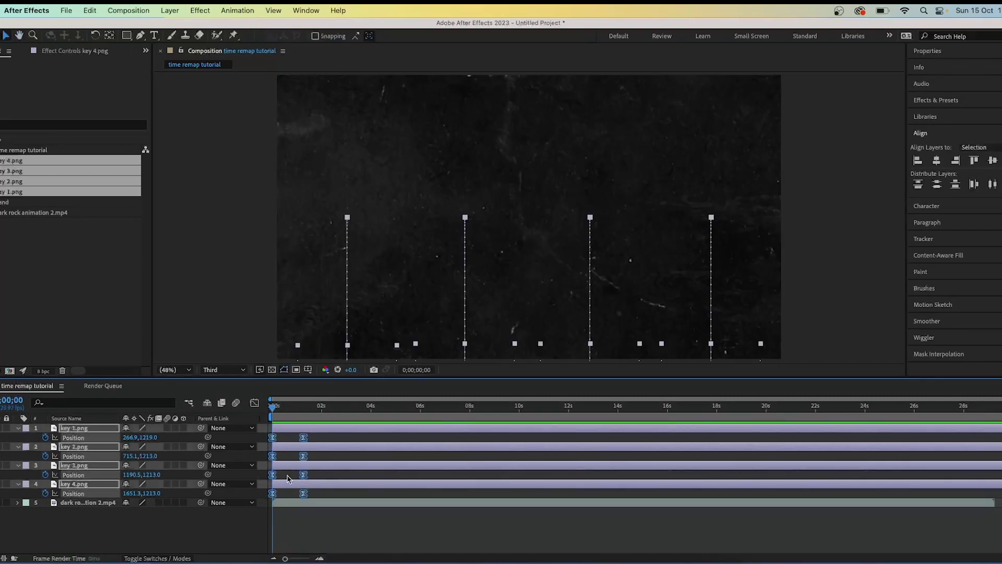
pyautogui.click(254, 402)
pyautogui.click(320, 558)
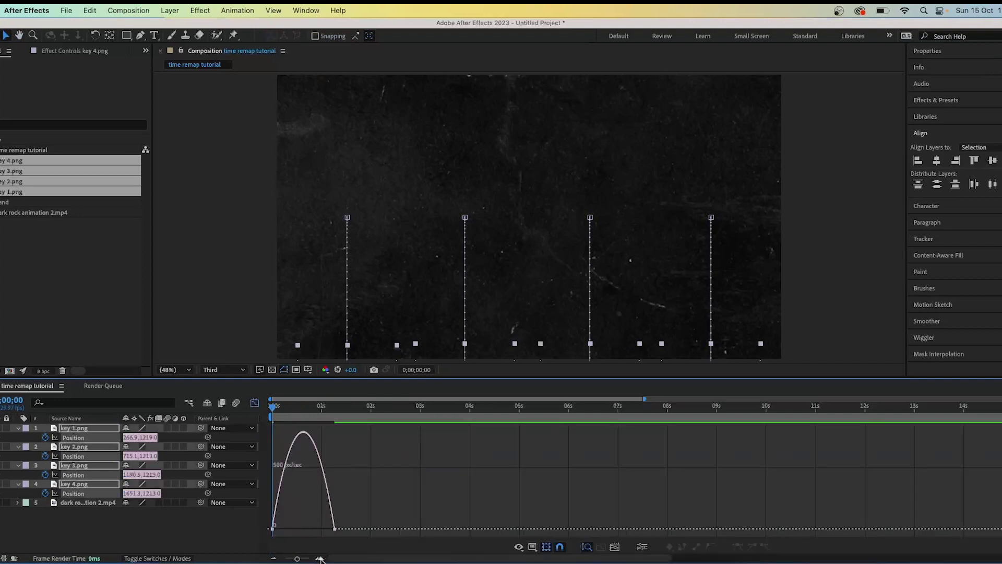
pyautogui.click(322, 559)
# - Reshape the keys' speed curves for a fast start and slow finish by collapsing the first keyframes' influence and extending the last ones'
pyautogui.click(272, 529)
pyautogui.moveTo(315, 531); pyautogui.dragTo(273, 529)
pyautogui.moveTo(481, 530); pyautogui.dragTo(398, 528)
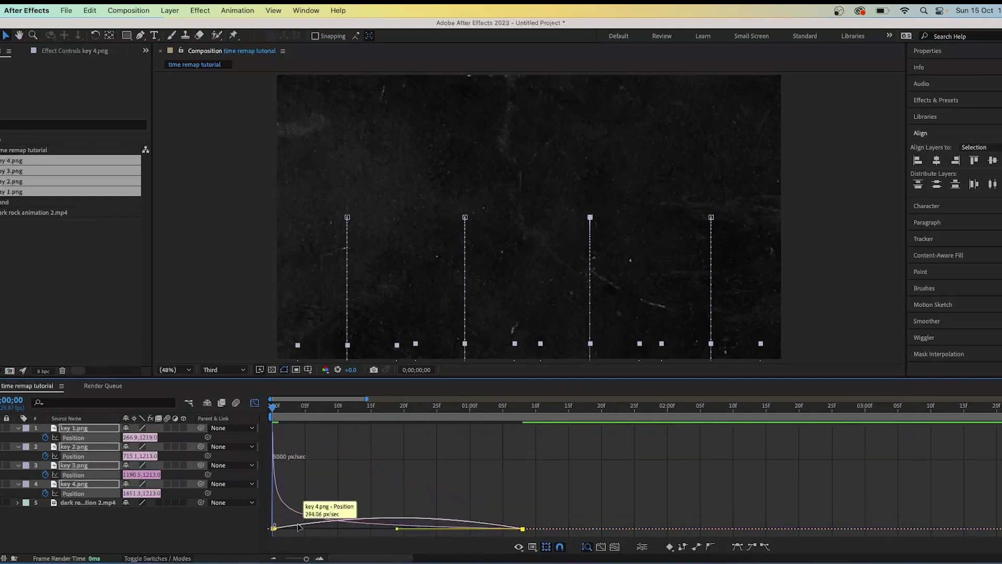
pyautogui.click(299, 525)
pyautogui.moveTo(314, 525); pyautogui.dragTo(254, 528)
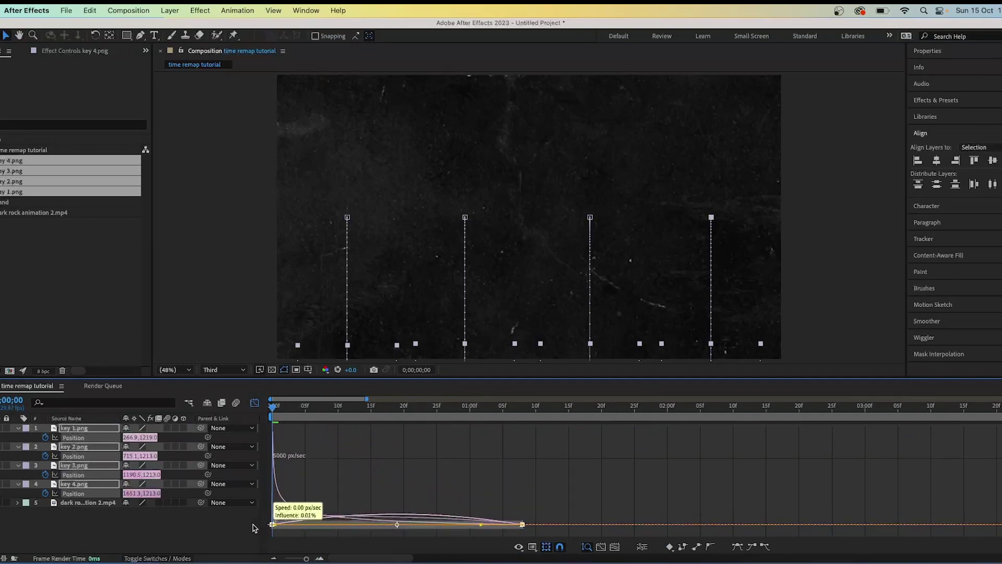
pyautogui.moveTo(481, 528)
pyautogui.mouseDown()
pyautogui.moveTo(263, 526)
pyautogui.moveTo(476, 526)
pyautogui.mouseUp()
pyautogui.click(397, 523)
pyautogui.hotkey('shift', 'F3')
# - Delay the key 2 layer's two Position keyframes so that its motion starts at 0;00;00;08
pyautogui.press('space')
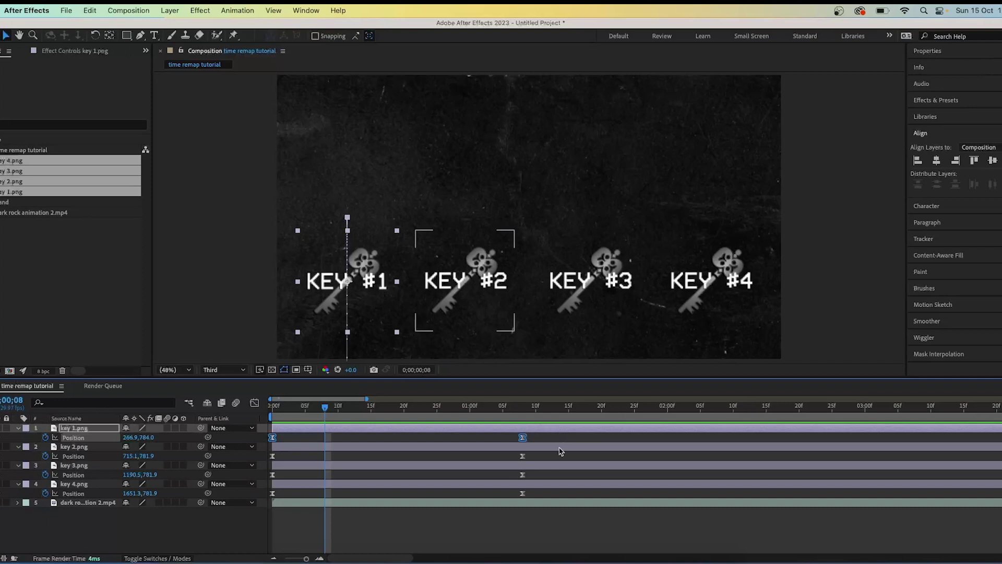
pyautogui.moveTo(538, 456); pyautogui.dragTo(428, 462)
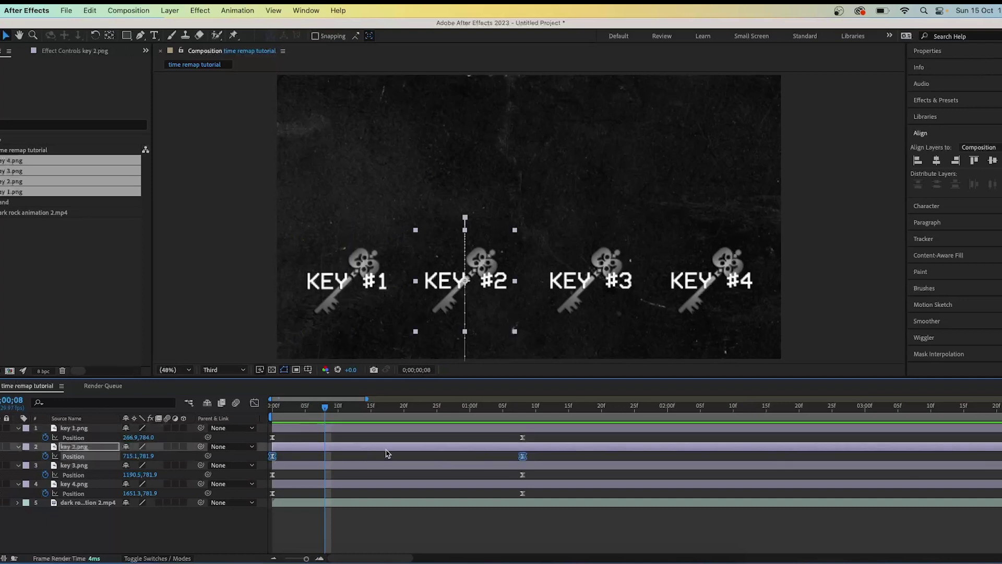
pyautogui.moveTo(523, 459); pyautogui.dragTo(575, 459)
pyautogui.click(554, 478)
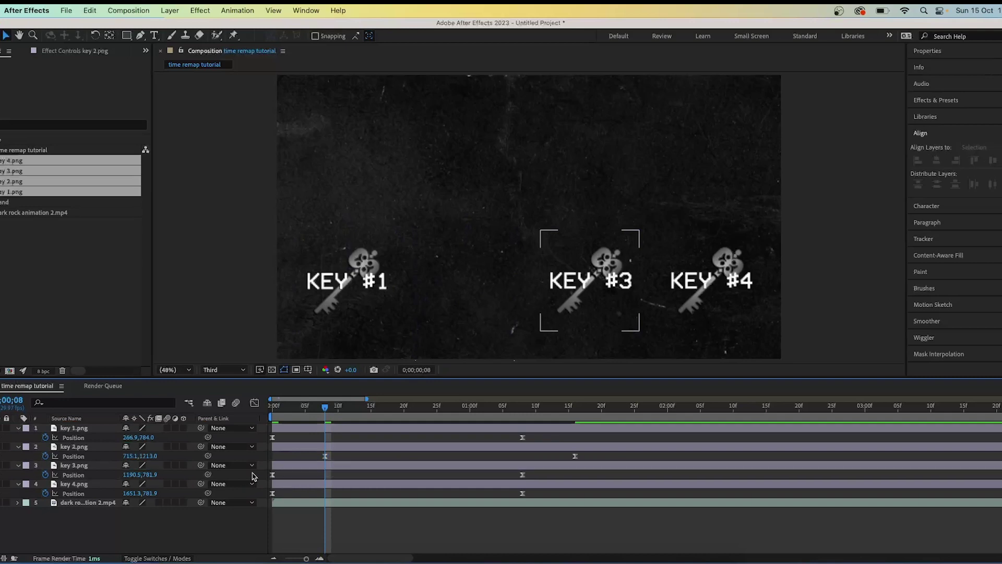
# - Delay the Position keyframes of key 3 to start at 0;00;00;16 and those of key 4 to start at 0;00;00;24
pyautogui.press('space')
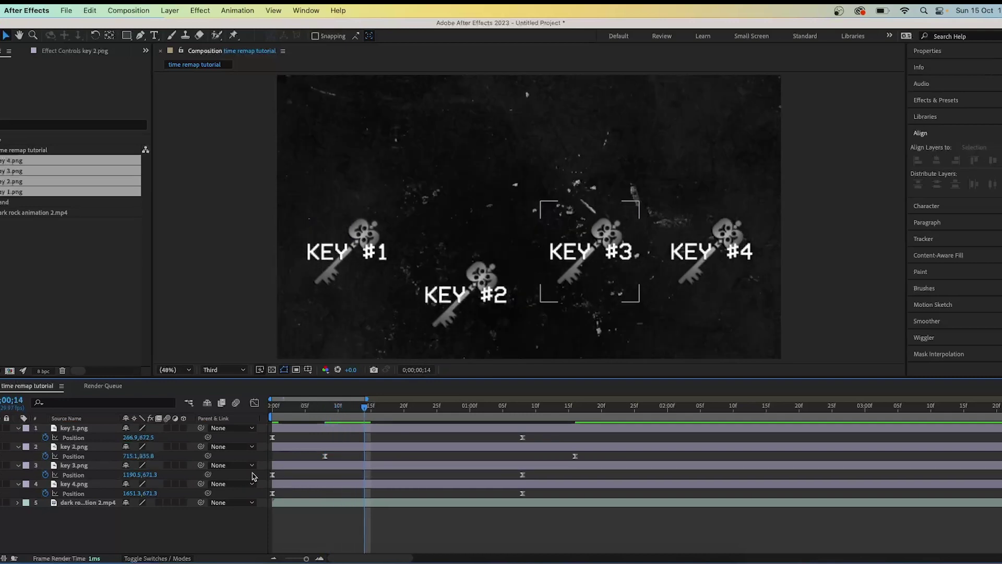
pyautogui.moveTo(534, 471); pyautogui.dragTo(254, 489)
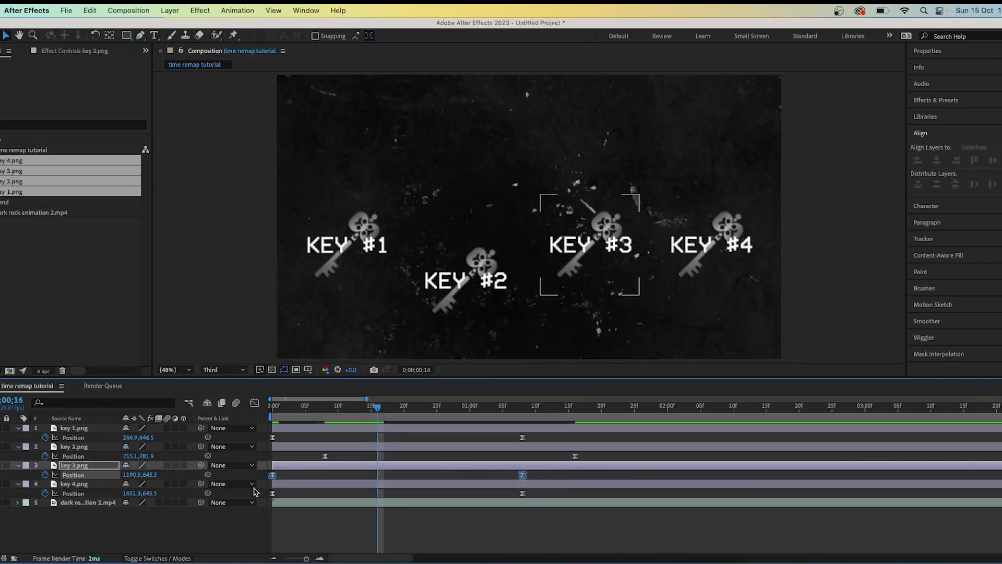
pyautogui.moveTo(524, 476); pyautogui.dragTo(628, 478)
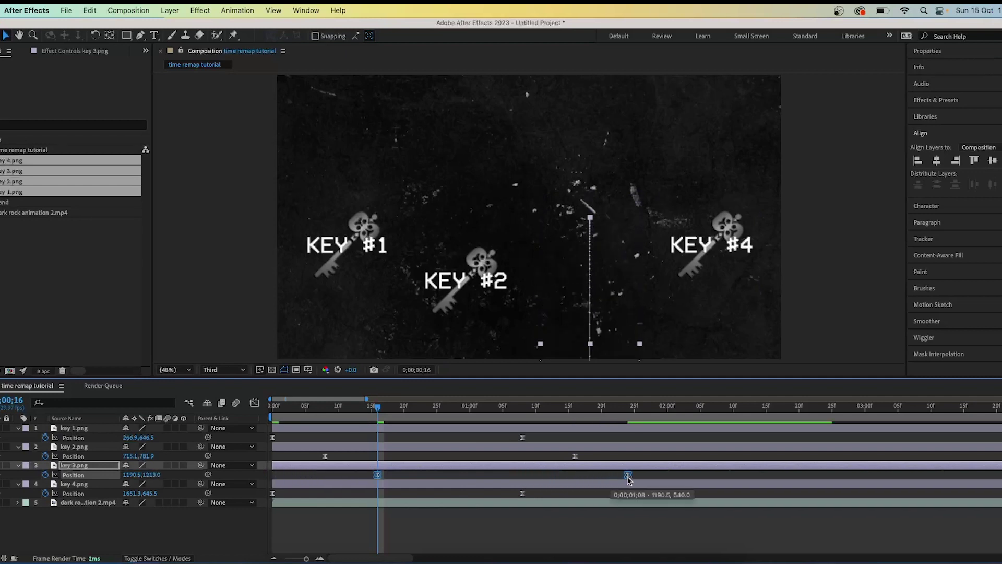
pyautogui.press('space')
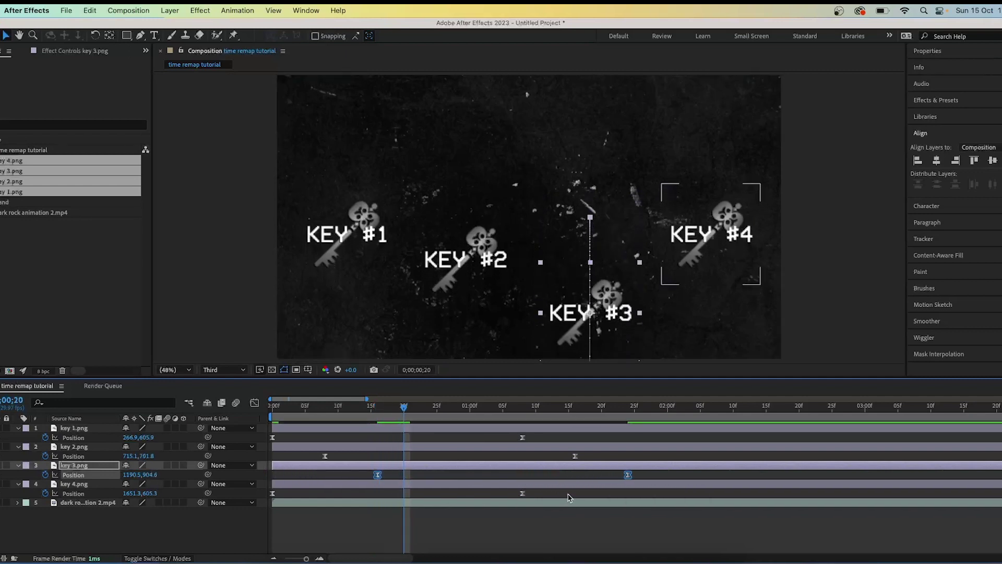
pyautogui.moveTo(540, 490); pyautogui.dragTo(251, 498)
pyautogui.moveTo(522, 493); pyautogui.dragTo(681, 495)
pyautogui.press('space')
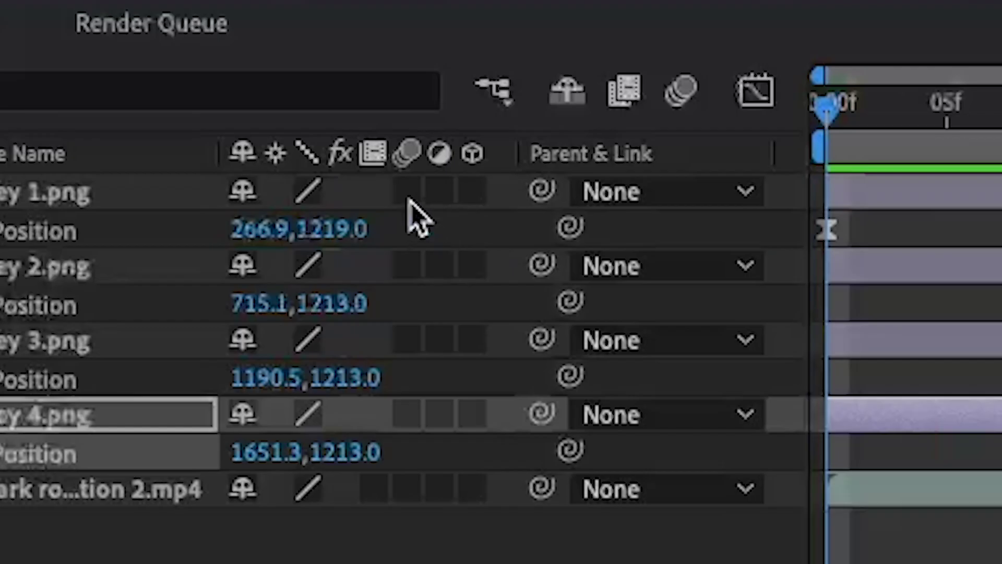
# - Enable motion blur on all four key layers
pyautogui.click(408, 193)
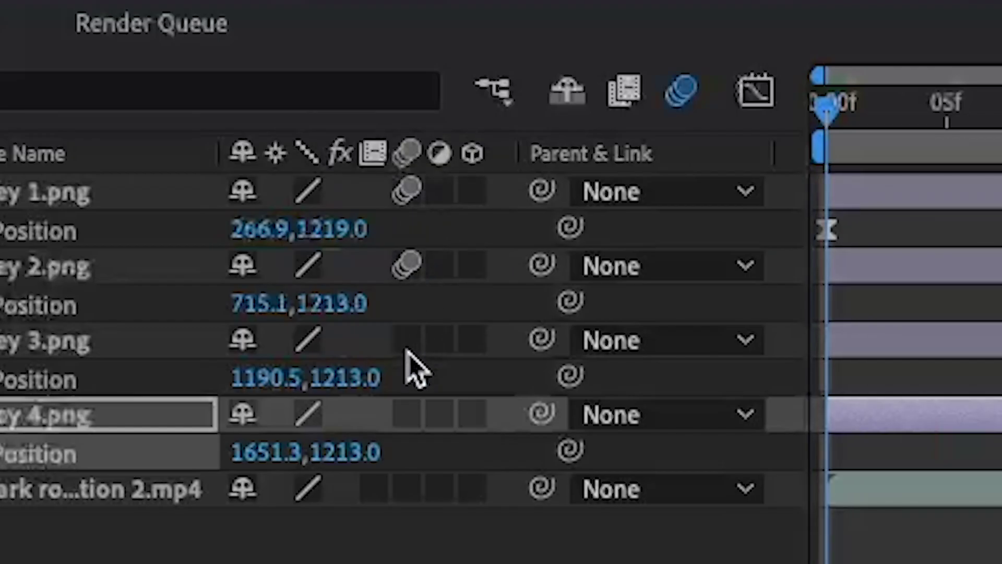
pyautogui.moveTo(409, 352); pyautogui.dragTo(414, 424)
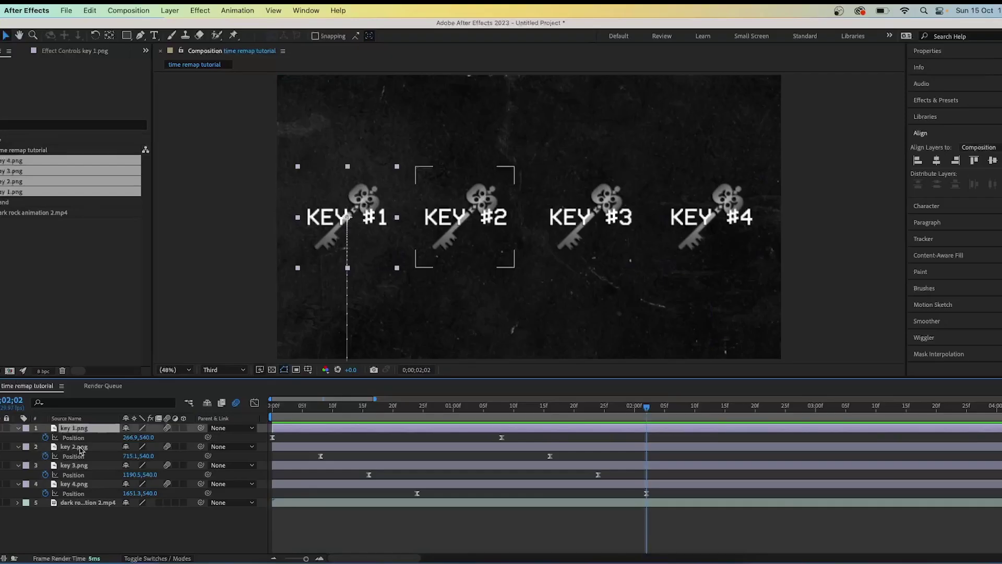
# - Add 100% Opacity keyframes to the key 2, key 3 and key 4 layers at 0;00;02;02
pyautogui.click(80, 447)
pyautogui.press('t')
pyautogui.click(79, 465)
pyautogui.press('t')
pyautogui.click(81, 484)
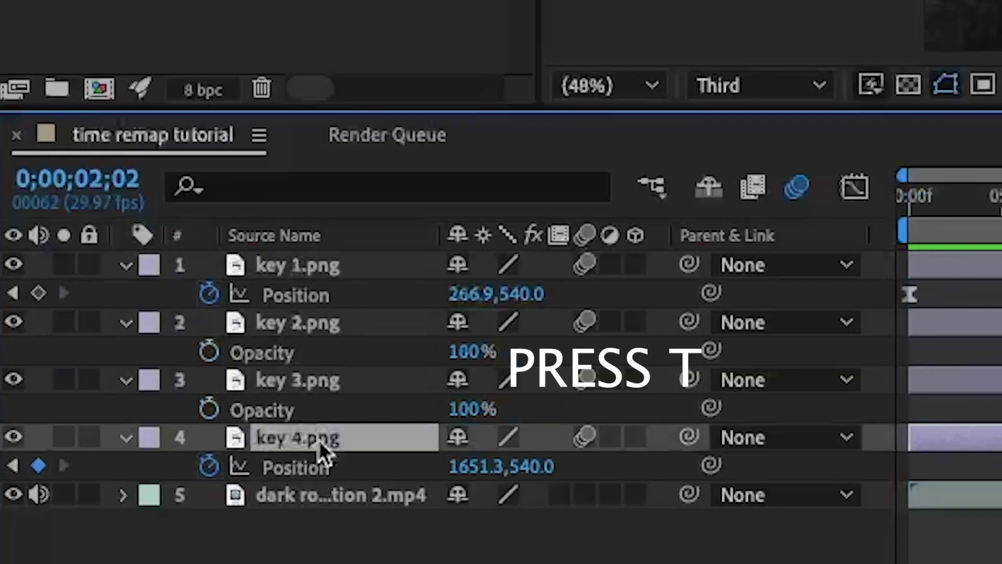
pyautogui.press('t')
pyautogui.click(208, 349)
pyautogui.click(209, 406)
pyautogui.click(212, 462)
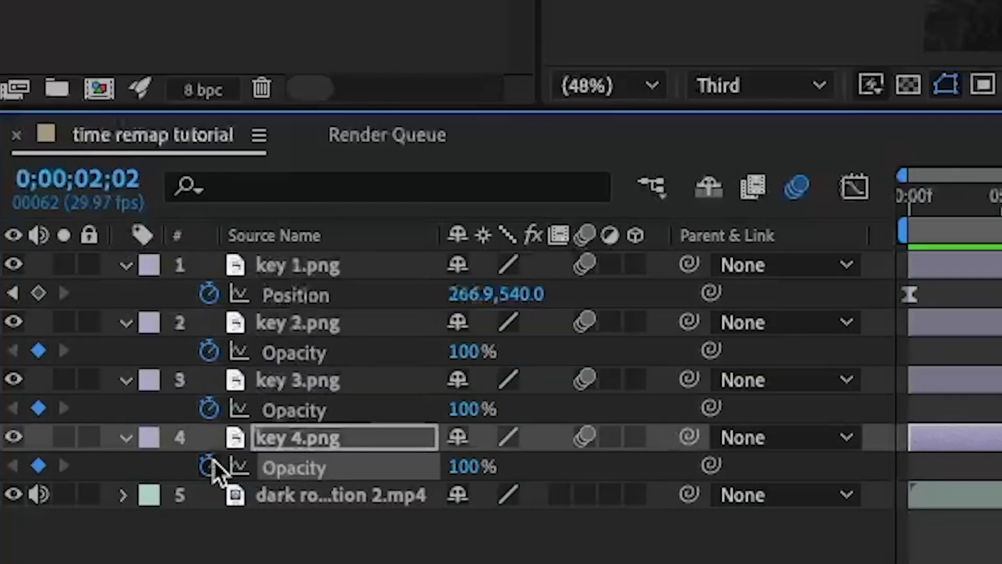
# - Set the Opacity of the key 2, key 3 and key 4 layers to 0% at 0;00;02;15
pyautogui.press('space')
pyautogui.press('space')
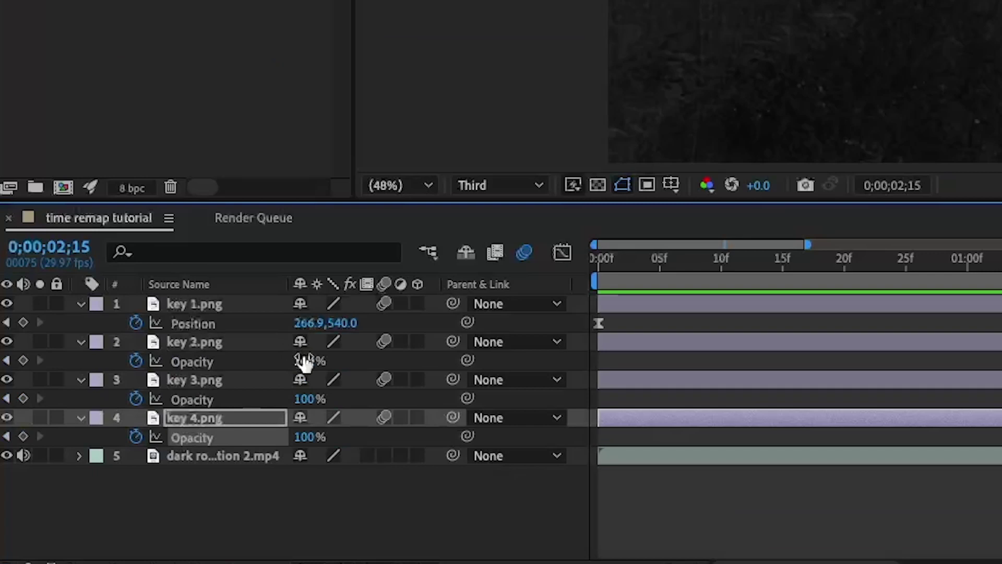
pyautogui.moveTo(303, 361); pyautogui.dragTo(253, 362)
pyautogui.moveTo(304, 399); pyautogui.dragTo(272, 397)
pyautogui.moveTo(299, 362); pyautogui.dragTo(271, 360)
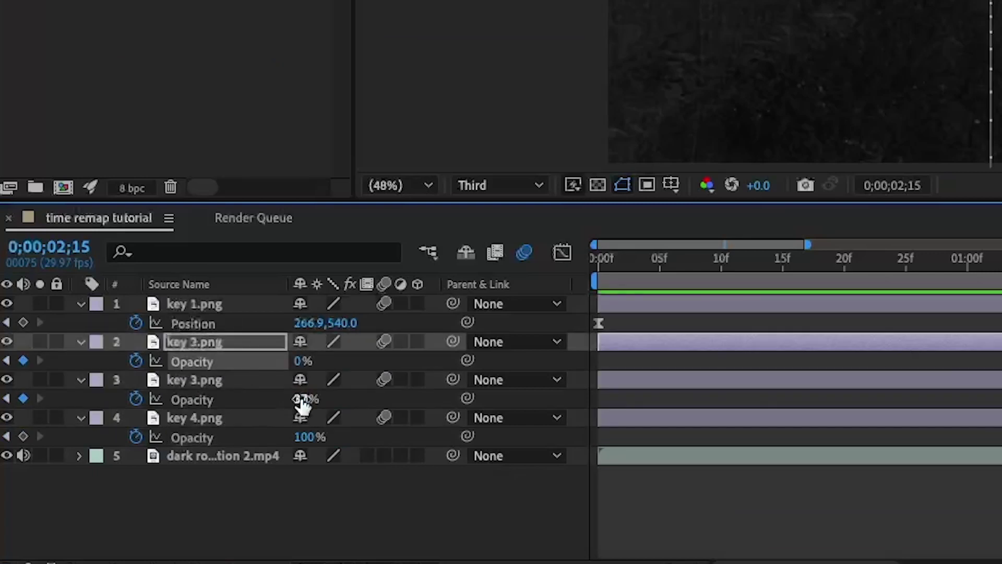
pyautogui.moveTo(302, 400); pyautogui.dragTo(280, 400)
pyautogui.moveTo(303, 437); pyautogui.dragTo(139, 439)
# - Shift all the Opacity keyframes earlier so the fade-out of keys 2 to 4 starts at 0;00;01;20, and preview it
pyautogui.click(460, 406)
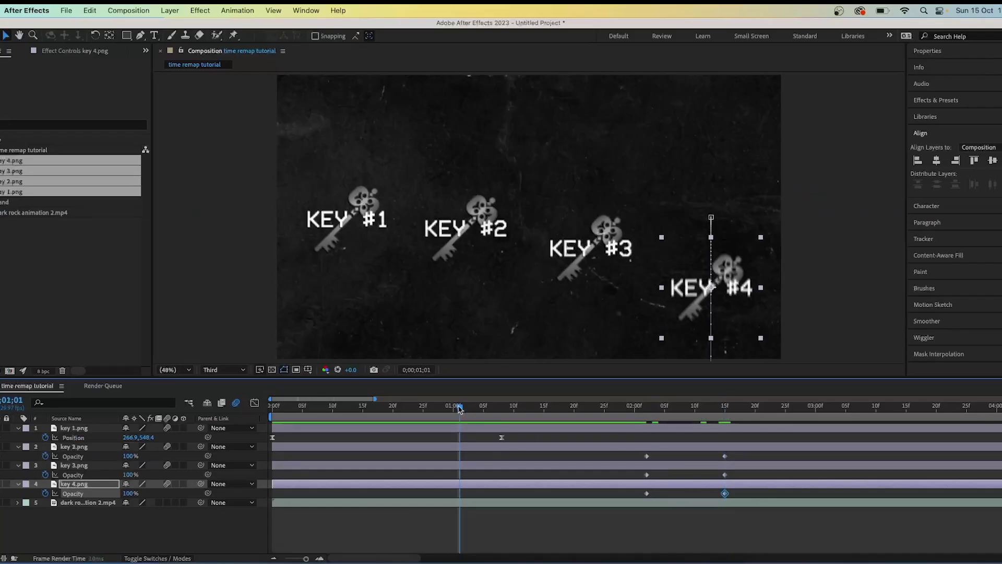
pyautogui.moveTo(459, 409); pyautogui.dragTo(617, 409)
pyautogui.moveTo(637, 456)
pyautogui.mouseDown()
pyautogui.moveTo(691, 466)
pyautogui.moveTo(730, 497)
pyautogui.mouseUp()
pyautogui.moveTo(645, 457); pyautogui.dragTo(573, 457)
pyautogui.click(358, 409)
pyautogui.press('space')
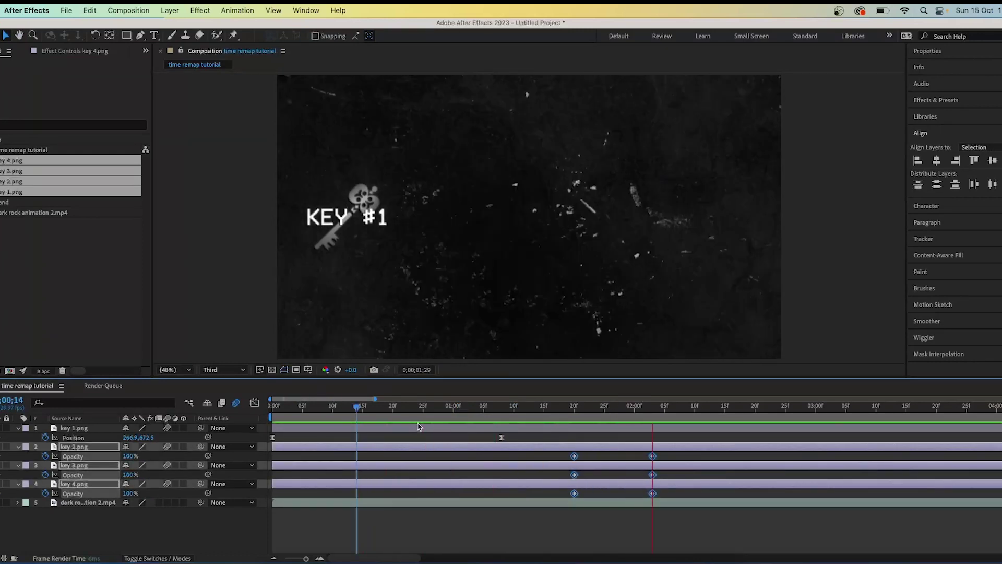
pyautogui.press('space')
# - Shift the Opacity keyframes of keys 2 to 4 two frames later and preview the fade-out
pyautogui.click(380, 406)
pyautogui.press('space')
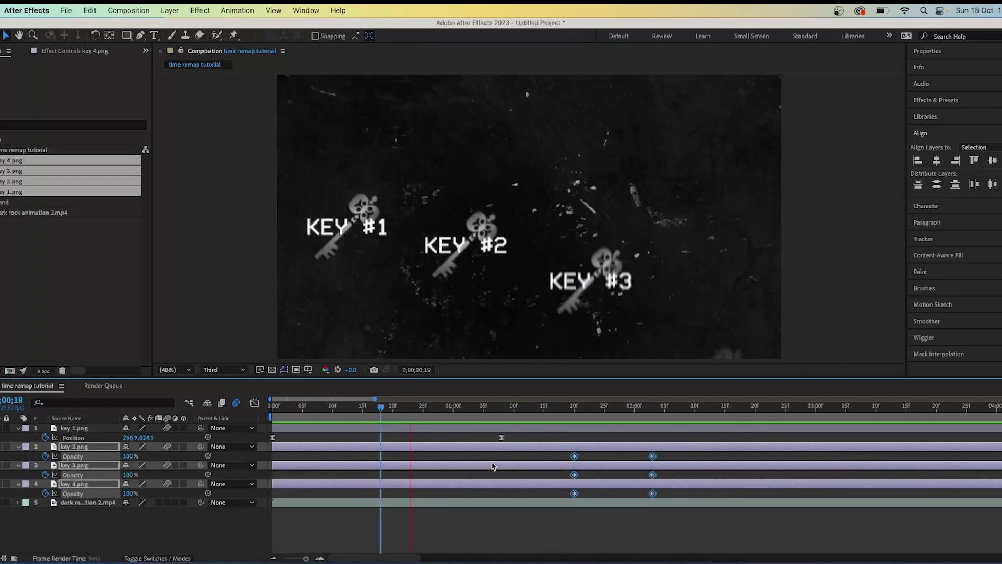
pyautogui.press('space')
pyautogui.moveTo(562, 456); pyautogui.dragTo(702, 495)
pyautogui.moveTo(653, 457); pyautogui.dragTo(665, 459)
pyautogui.press('space')
pyautogui.press('space')
# - Add a Position keyframe to the key 1 layer at 0;00;01;28, keeping its current position
pyautogui.moveTo(653, 408); pyautogui.dragTo(623, 417)
pyautogui.click(94, 531)
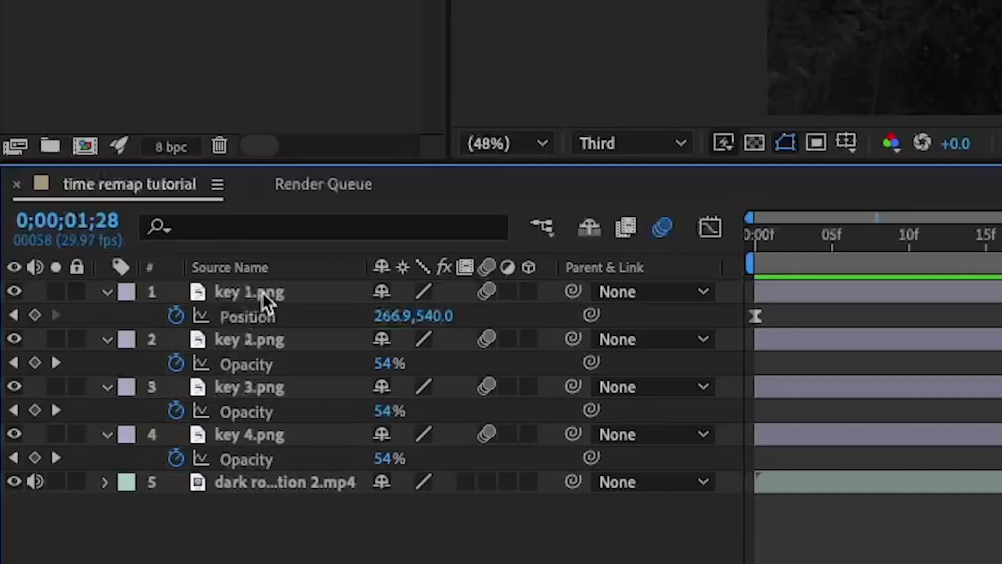
pyautogui.click(78, 428)
pyautogui.click(34, 316)
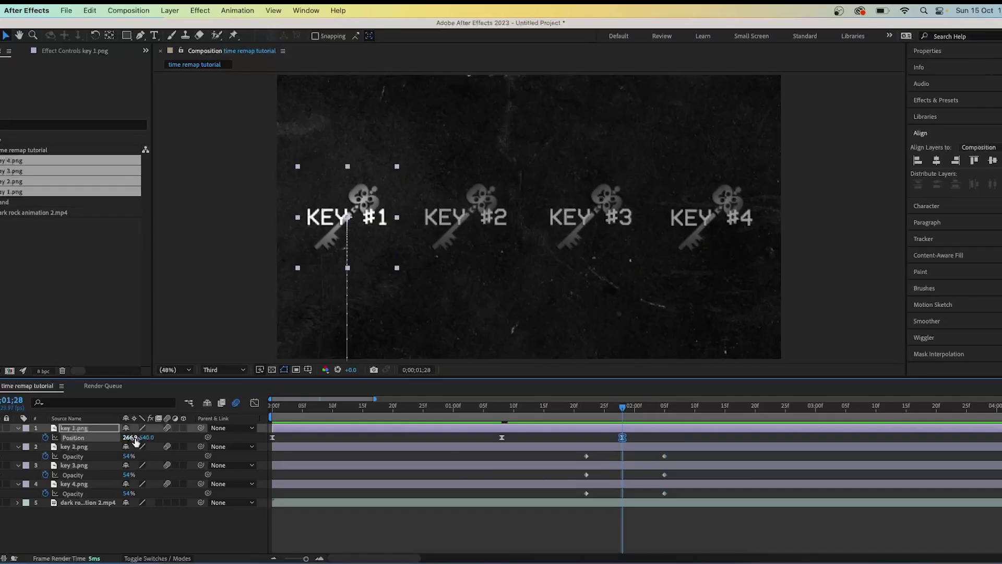
pyautogui.press('space')
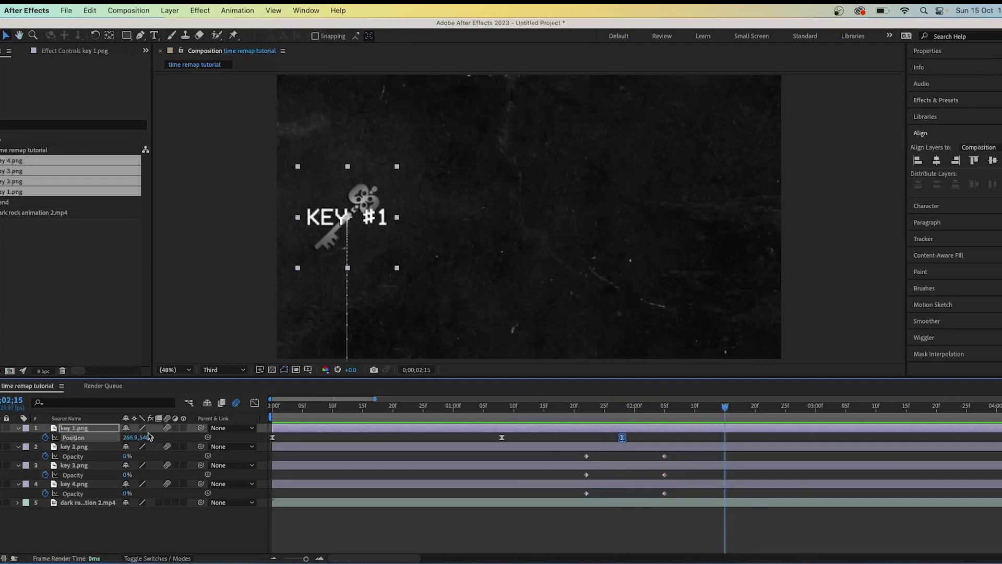
# - Centre key 1 horizontally in the composition at 0;00;02;26 and preview its sideways move
pyautogui.moveTo(128, 437); pyautogui.dragTo(500, 447)
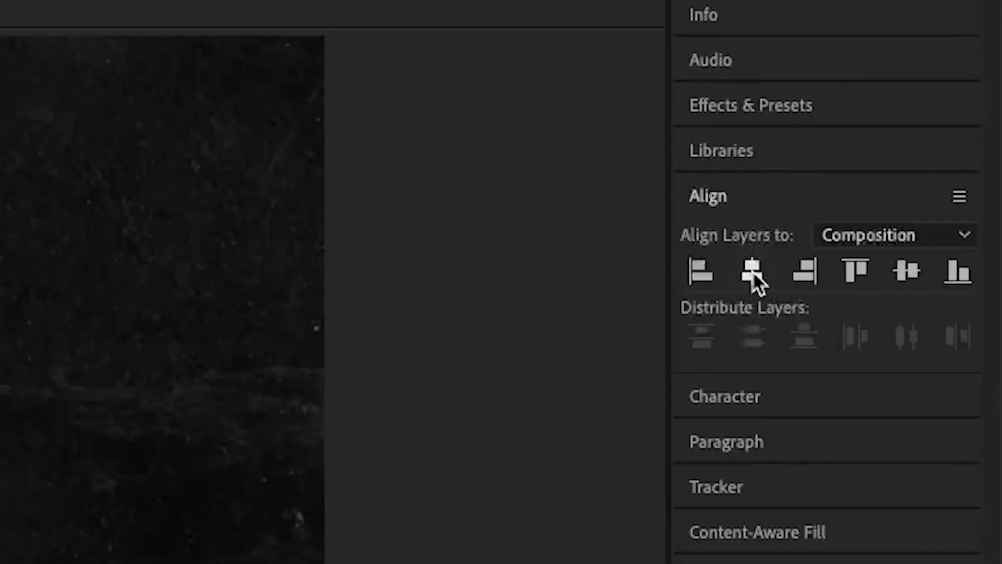
pyautogui.click(753, 271)
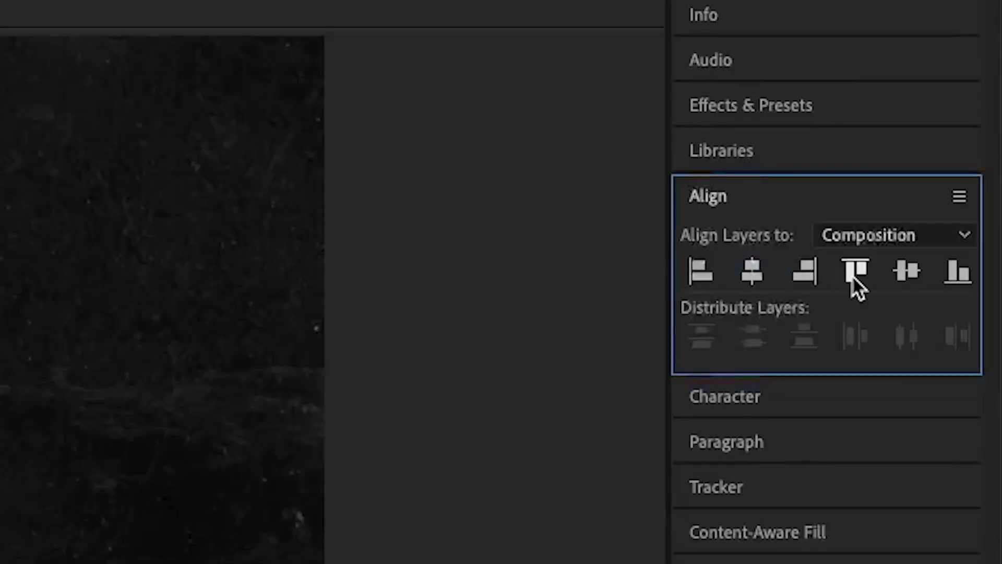
pyautogui.moveTo(792, 407); pyautogui.dragTo(556, 412)
pyautogui.press('space')
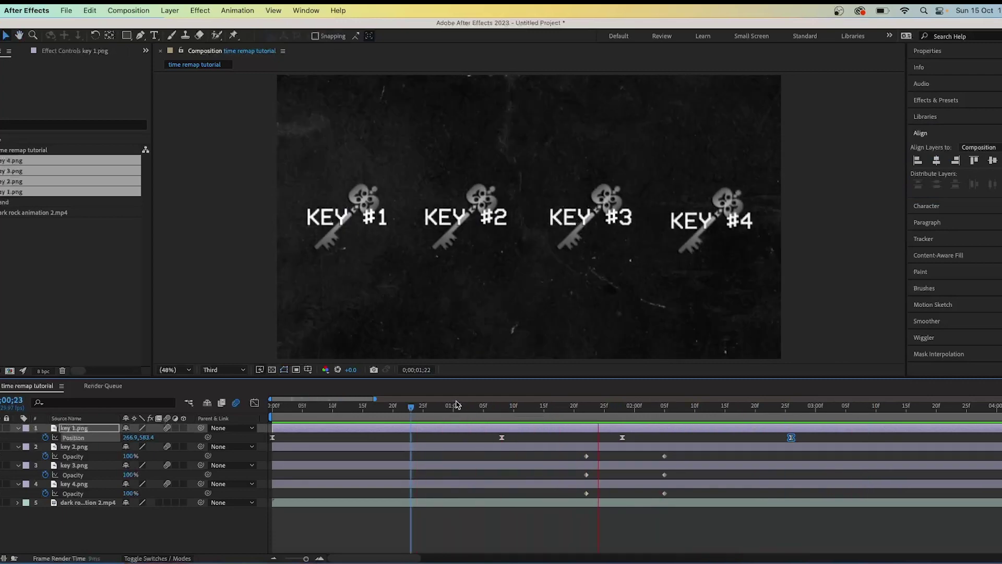
# - Reshape the speed curve of key 1's last two Position keyframes for a quick start and long slow finish, and preview it
pyautogui.moveTo(804, 447); pyautogui.dragTo(620, 433)
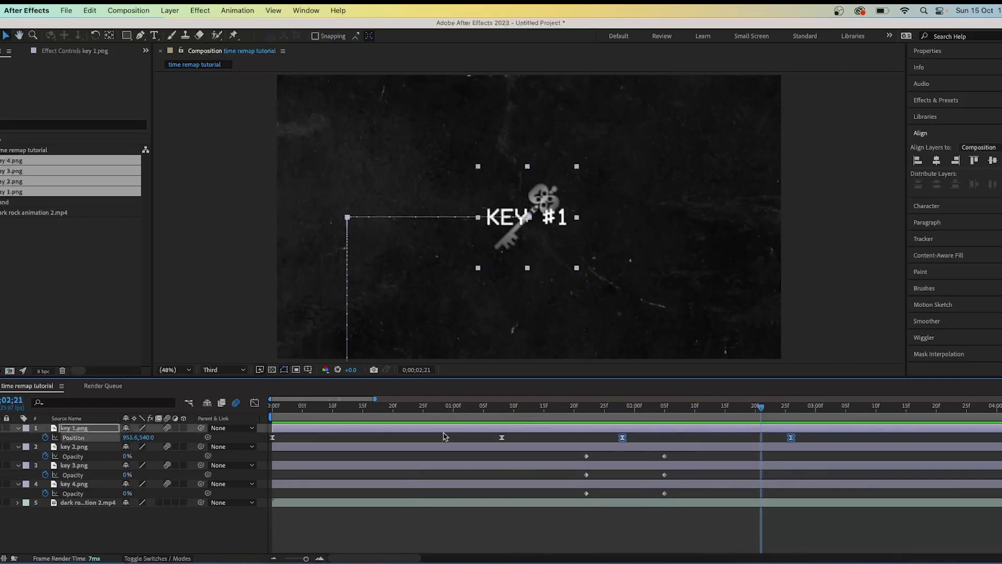
pyautogui.click(254, 404)
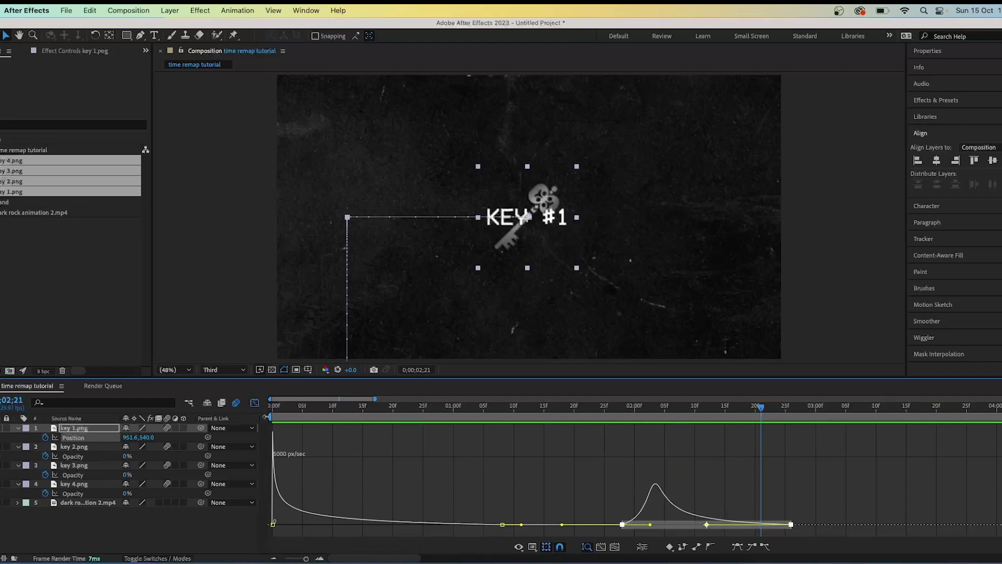
pyautogui.click(254, 402)
pyautogui.press('space')
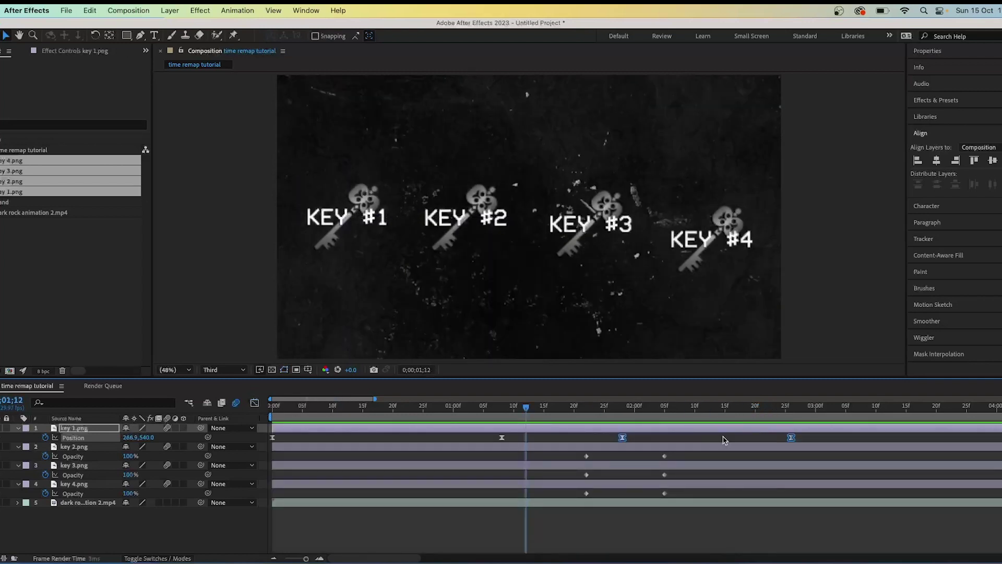
pyautogui.press('space')
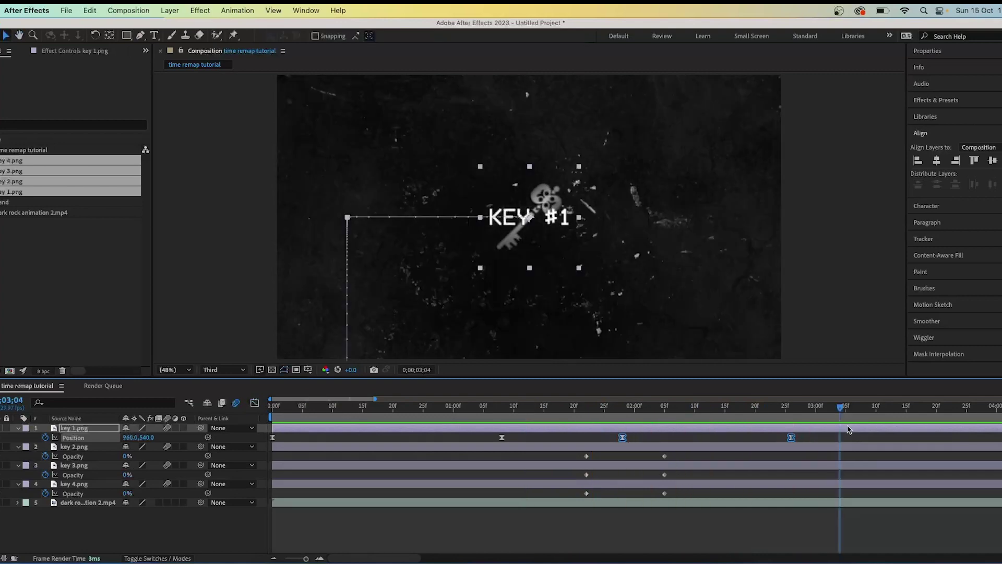
# - Add a Scale keyframe to key 1 at 0;00;02;21, set its Scale to 49% at 0;00;03;10, and preview the growth
pyautogui.moveTo(844, 411); pyautogui.dragTo(775, 410)
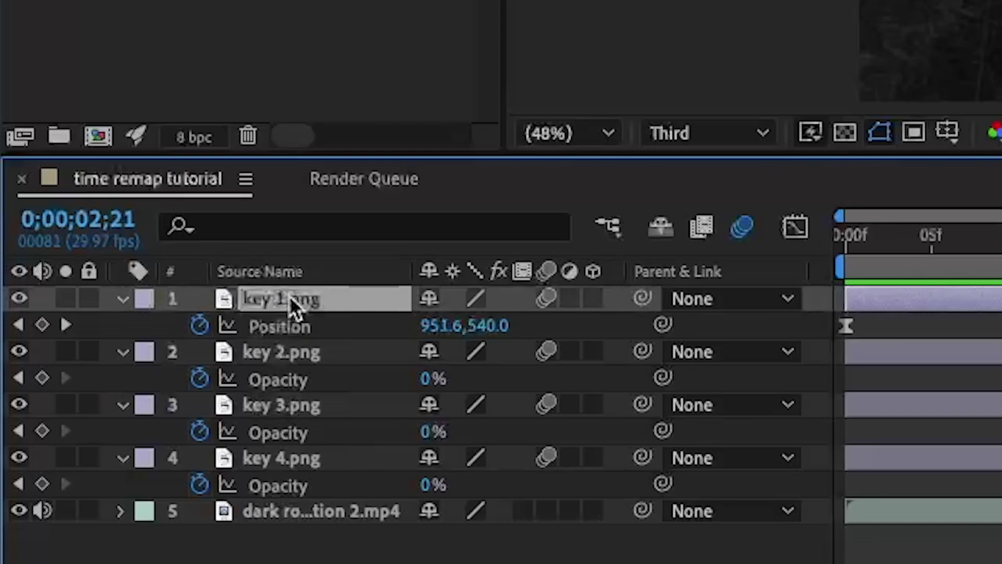
pyautogui.press('s')
pyautogui.click(46, 437)
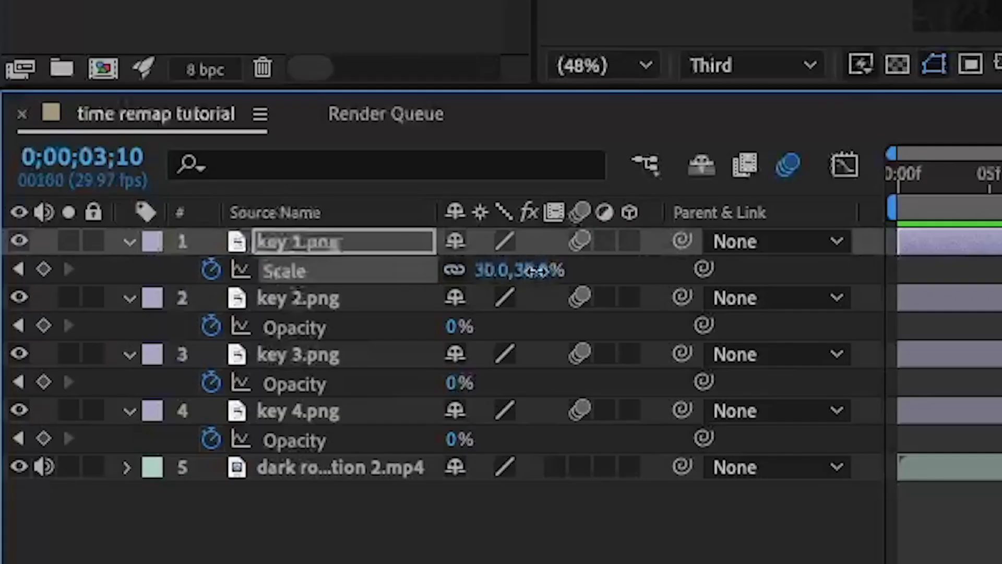
pyautogui.moveTo(151, 438); pyautogui.dragTo(186, 438)
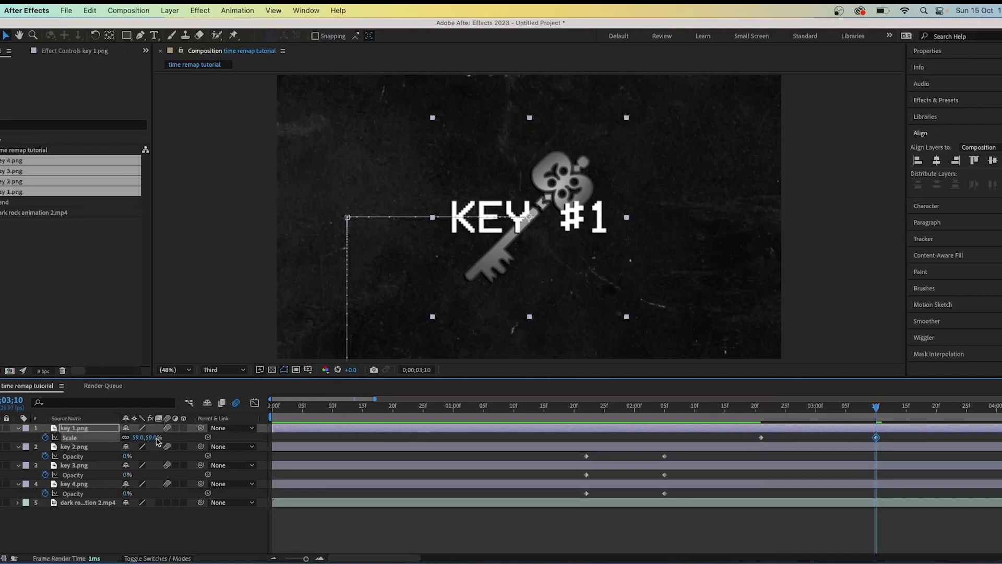
pyautogui.moveTo(156, 441); pyautogui.dragTo(146, 438)
pyautogui.press('space')
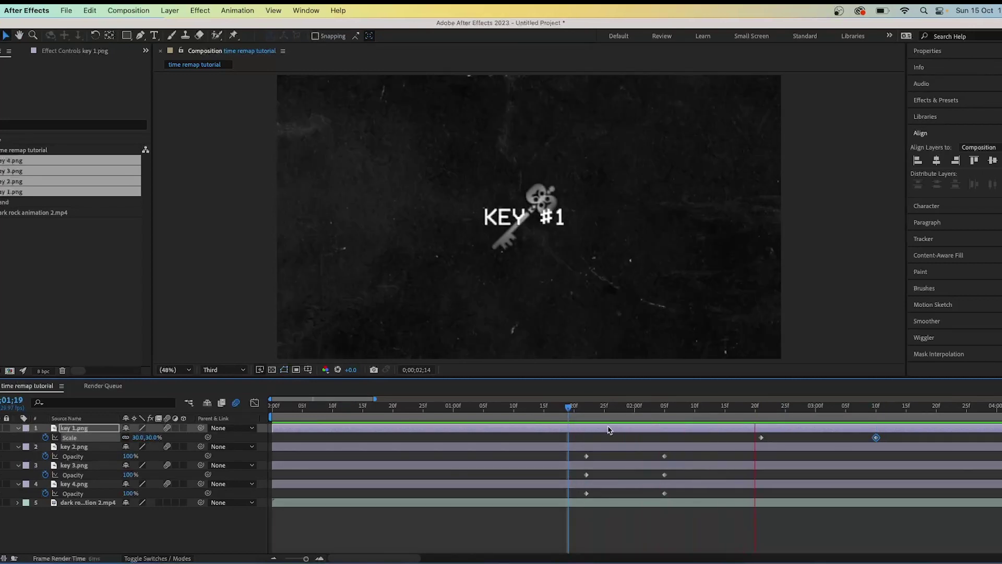
# - Apply Easy Ease to key 1's two Scale keyframes and show their speed curve in the Graph Editor
pyautogui.moveTo(876, 442); pyautogui.dragTo(738, 440)
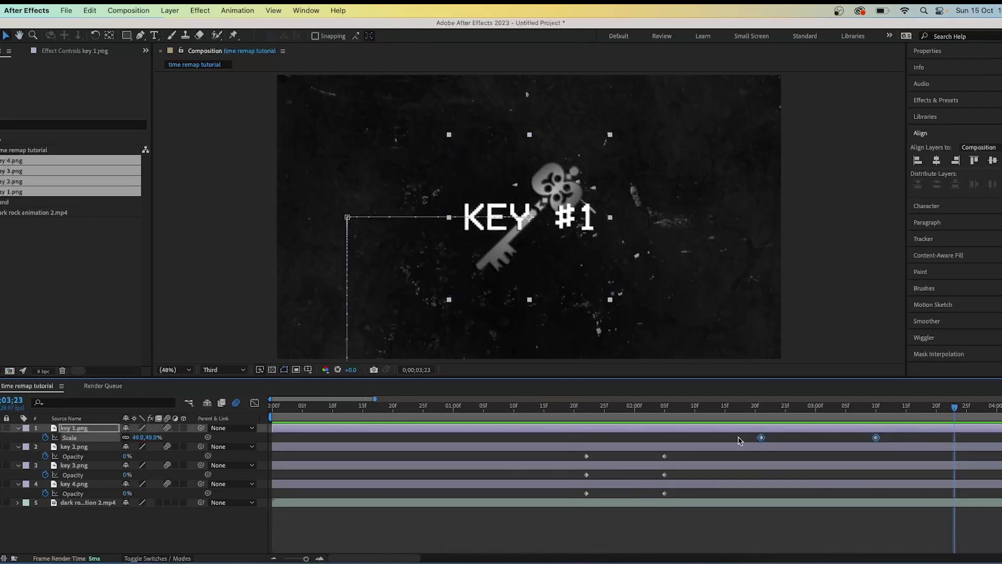
pyautogui.click(255, 403)
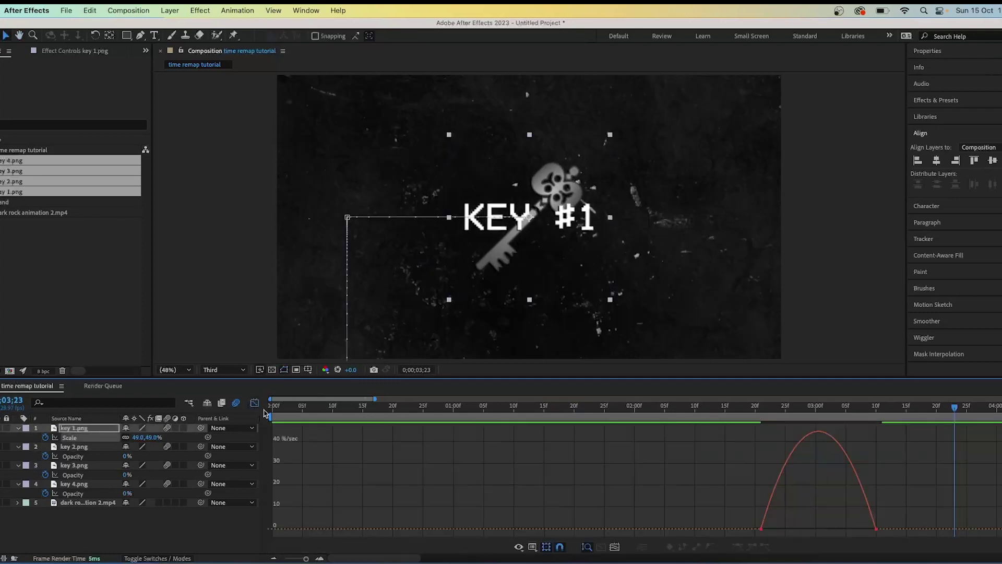
pyautogui.click(808, 436)
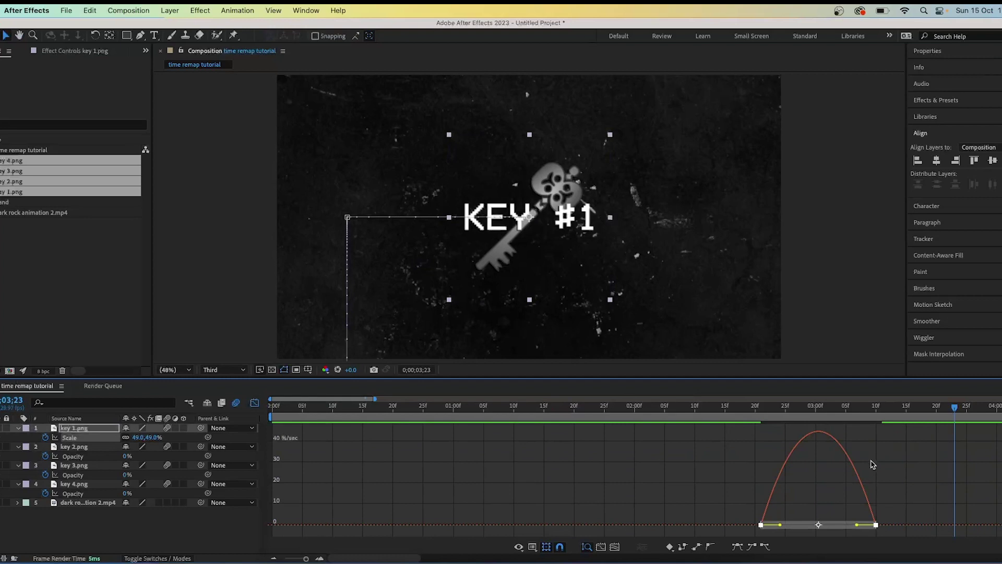
pyautogui.moveTo(949, 419); pyautogui.dragTo(834, 422)
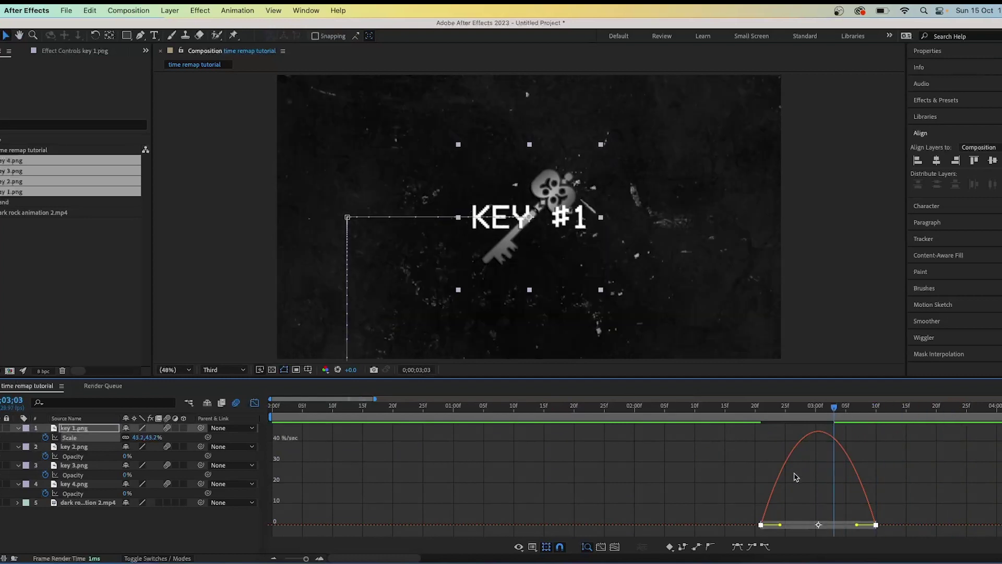
# - Extend the influence of both Scale keyframes into a steeper speed peak, preview the scaling, and return to the layer view
pyautogui.moveTo(779, 525); pyautogui.dragTo(768, 524)
pyautogui.moveTo(857, 525); pyautogui.dragTo(841, 475)
pyautogui.moveTo(769, 526); pyautogui.dragTo(794, 527)
pyautogui.moveTo(835, 410); pyautogui.dragTo(682, 418)
pyautogui.press('space')
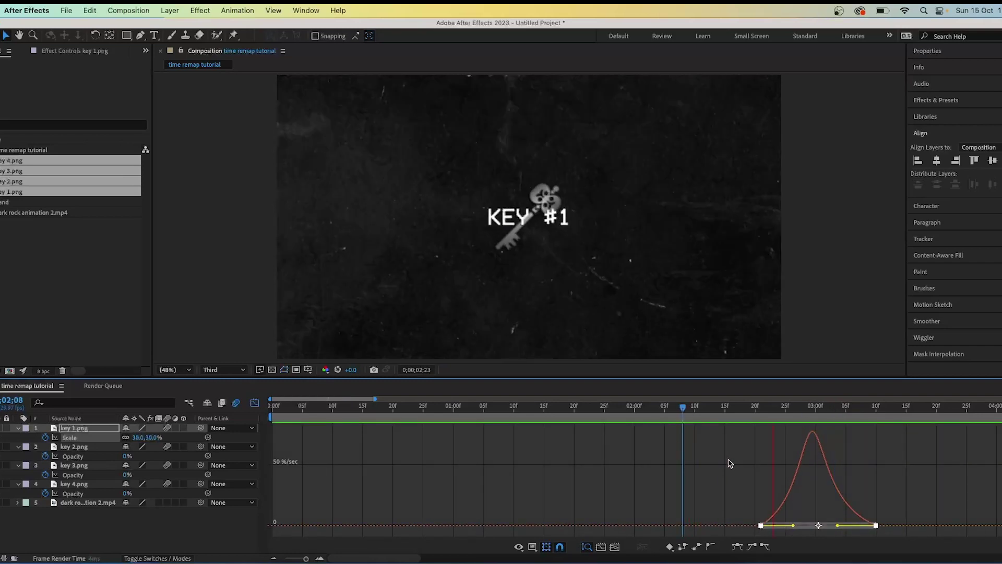
pyautogui.press('space')
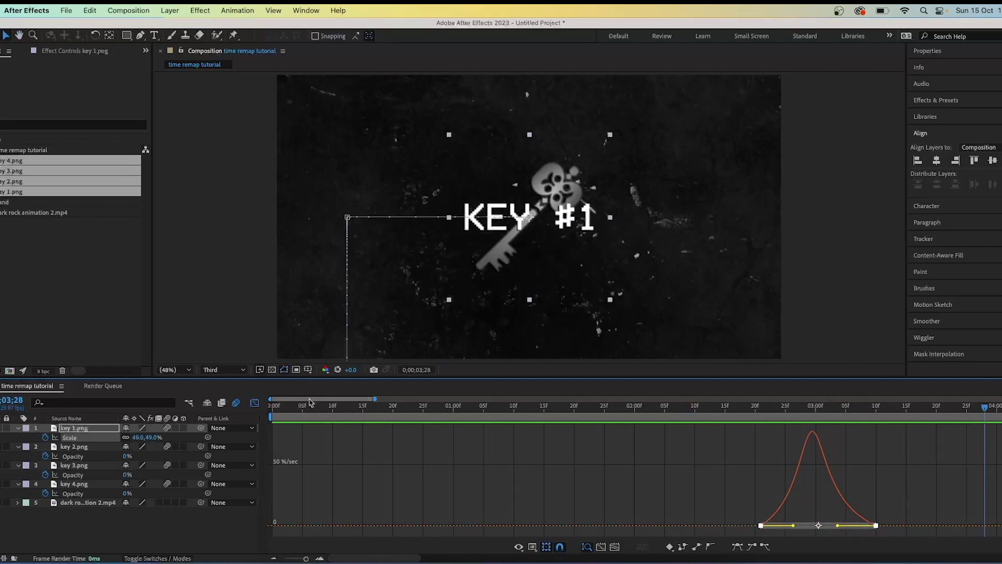
pyautogui.click(255, 403)
pyautogui.click(690, 406)
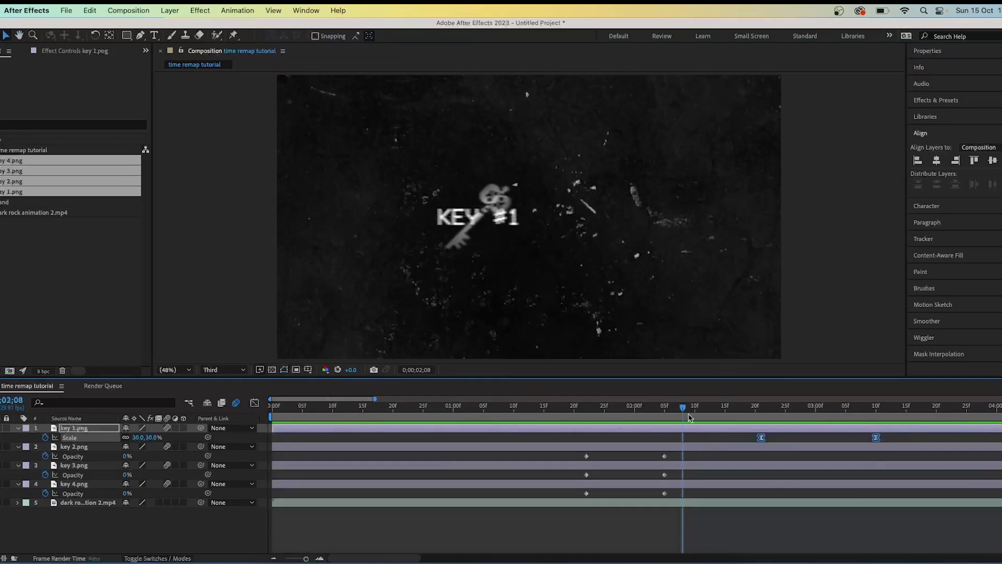
# - Preview the animation and split the key 1 layer at 0;00;03;13
pyautogui.press('space')
pyautogui.press('space')
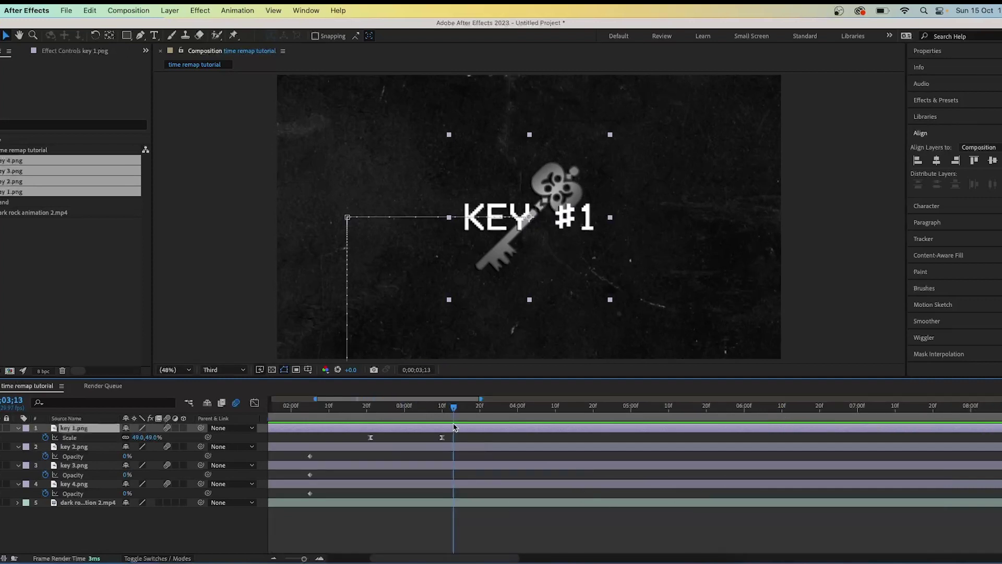
pyautogui.press('super+shift+d')
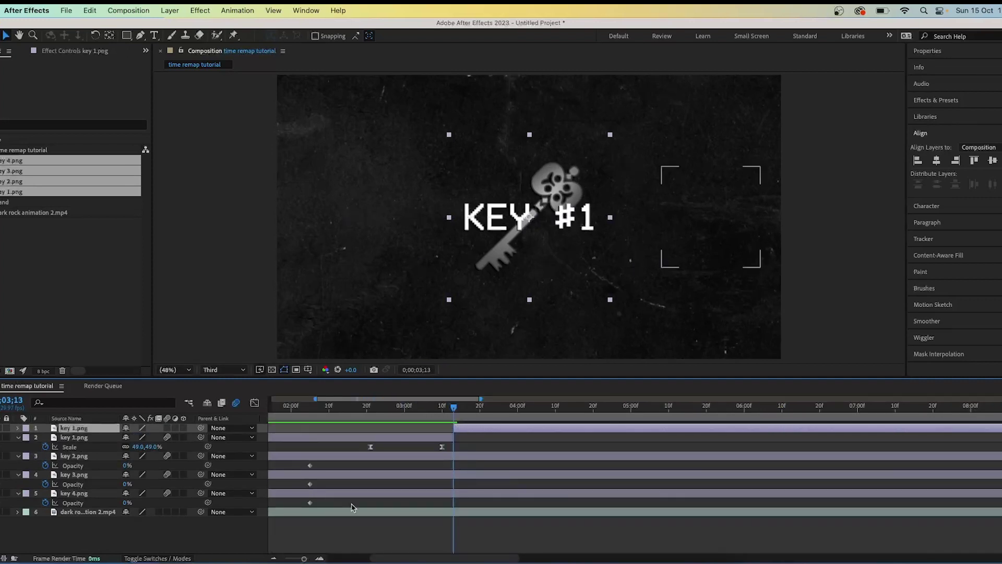
pyautogui.click(483, 482)
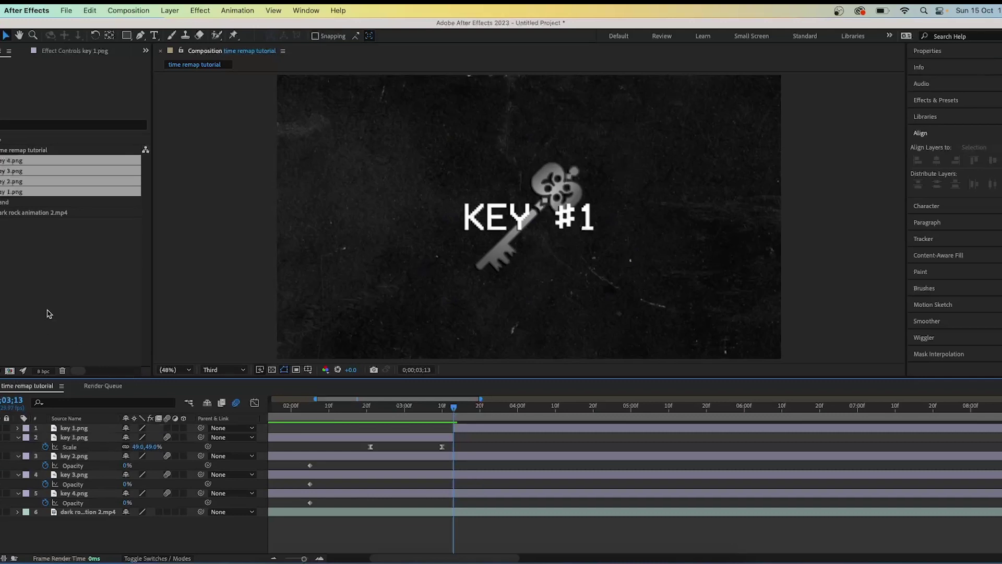
# - Add the hand image as the top layer, scale it to 242%, and place it over key 1 at about 593, 473
pyautogui.click(71, 311)
pyautogui.moveTo(5, 204); pyautogui.dragTo(261, 449)
pyautogui.press('s')
pyautogui.moveTo(474, 256); pyautogui.dragTo(376, 234)
pyautogui.moveTo(375, 234); pyautogui.dragTo(380, 241)
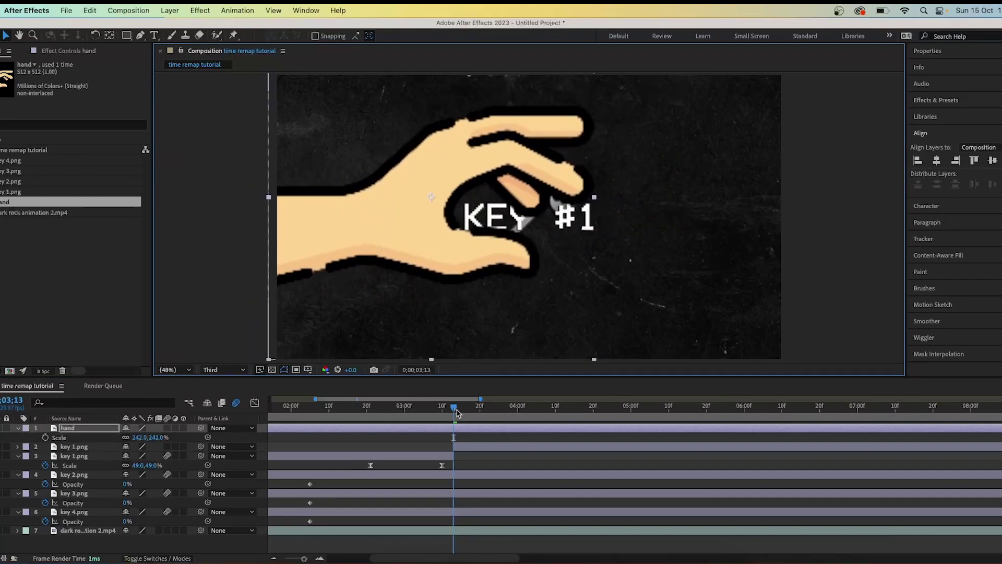
# - Split the hand layer at 0;00;03;13 and delete the part before the split
pyautogui.press('super+shift+d')
pyautogui.click(436, 439)
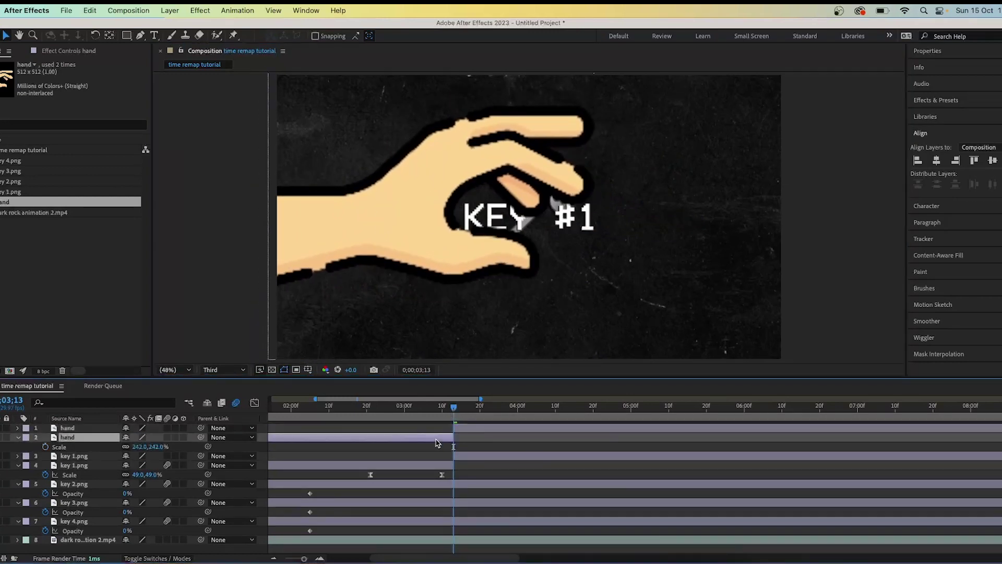
pyautogui.press('Delete')
pyautogui.click(458, 427)
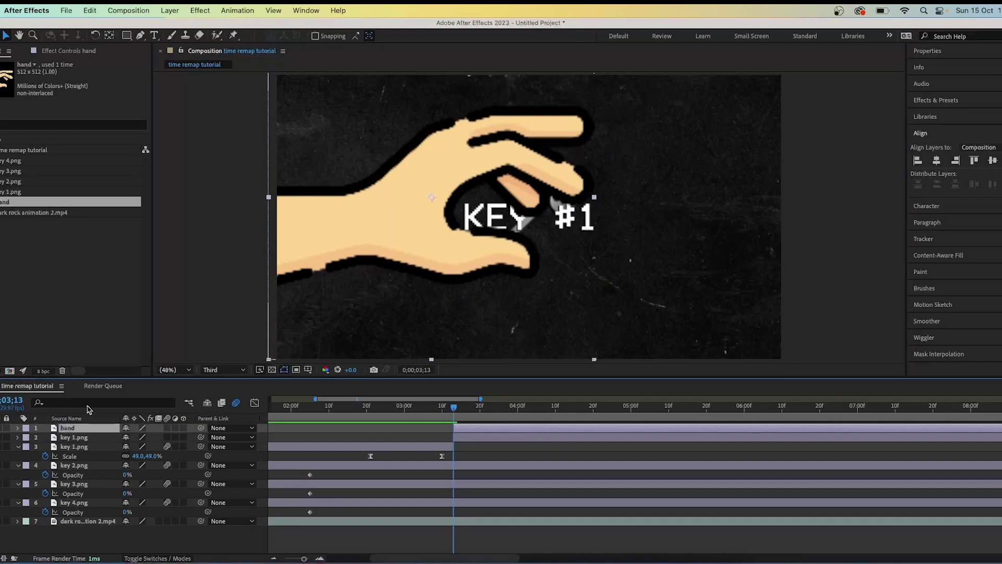
# - Keyframe the hand's Position from off-screen at about -646, 473 at 0;00;03;13 to 517.1, 473.3 at 0;00;04;10
pyautogui.hotkey('alt', 'shift', 'p')
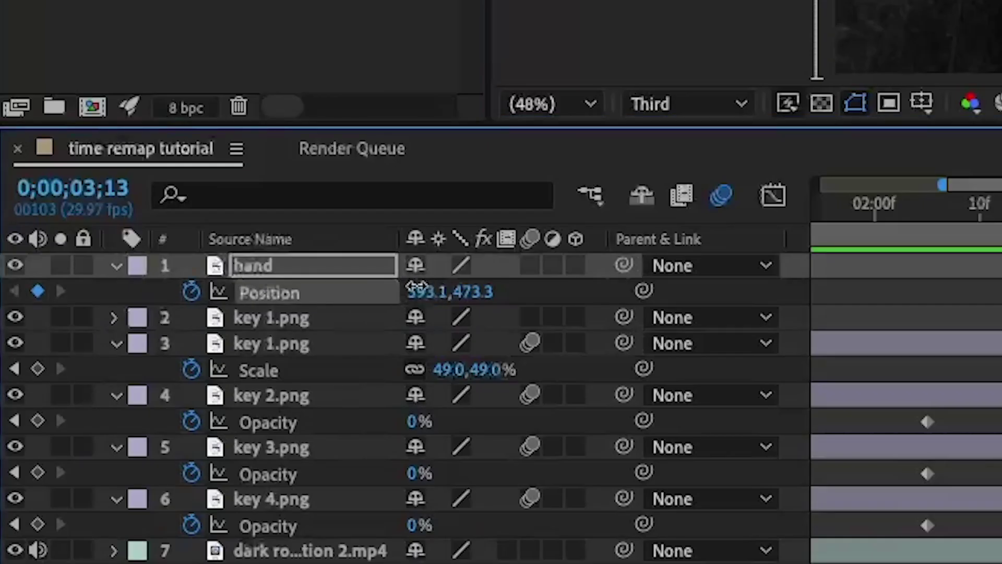
pyautogui.moveTo(417, 287); pyautogui.dragTo(0, 287)
pyautogui.moveTo(135, 437); pyautogui.dragTo(127, 437)
pyautogui.press('space')
pyautogui.moveTo(130, 437); pyautogui.dragTo(819, 485)
pyautogui.click(575, 426)
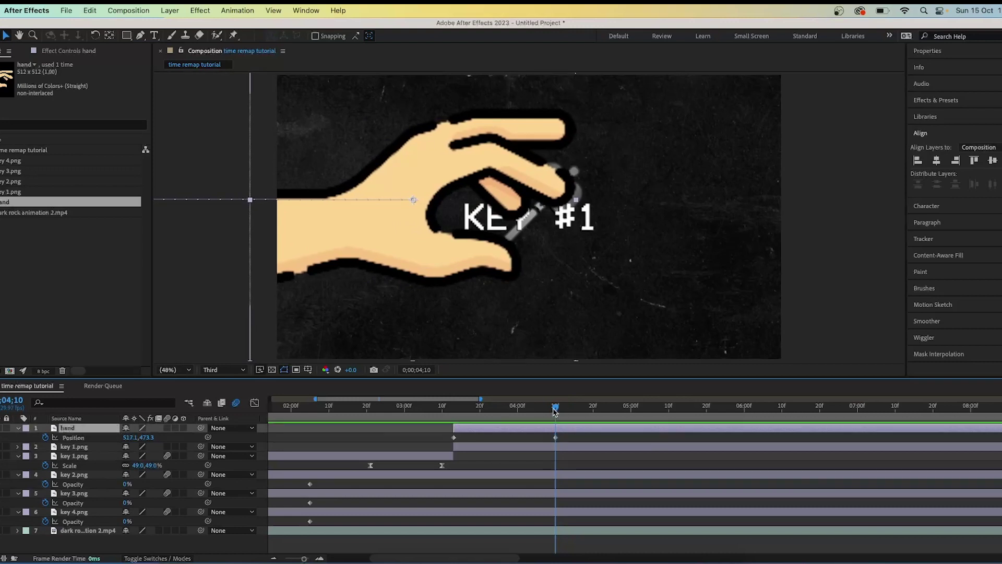
# - Hold the hand still until about 0;00;04;16, keyframe it back off-screen at about 0;00;05;16, and preview the motion
pyautogui.moveTo(556, 410); pyautogui.dragTo(573, 411)
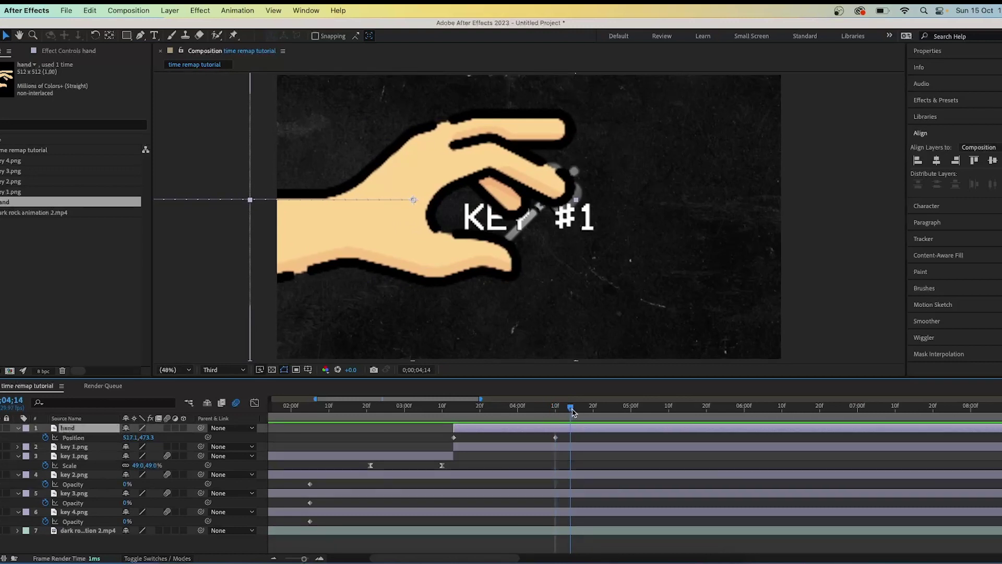
pyautogui.click(2, 437)
pyautogui.press('space')
pyautogui.moveTo(130, 438); pyautogui.dragTo(73, 439)
pyautogui.press('space')
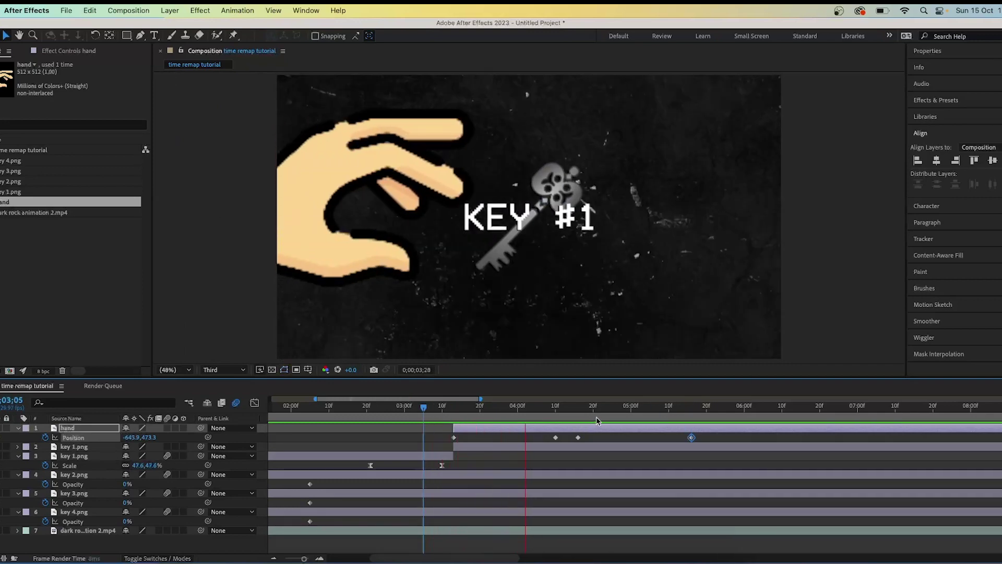
# - Apply Easy Ease to the hand's first two Position keyframes and show their speed curve in the Graph Editor
pyautogui.moveTo(832, 422); pyautogui.dragTo(490, 433)
pyautogui.moveTo(561, 438); pyautogui.dragTo(445, 446)
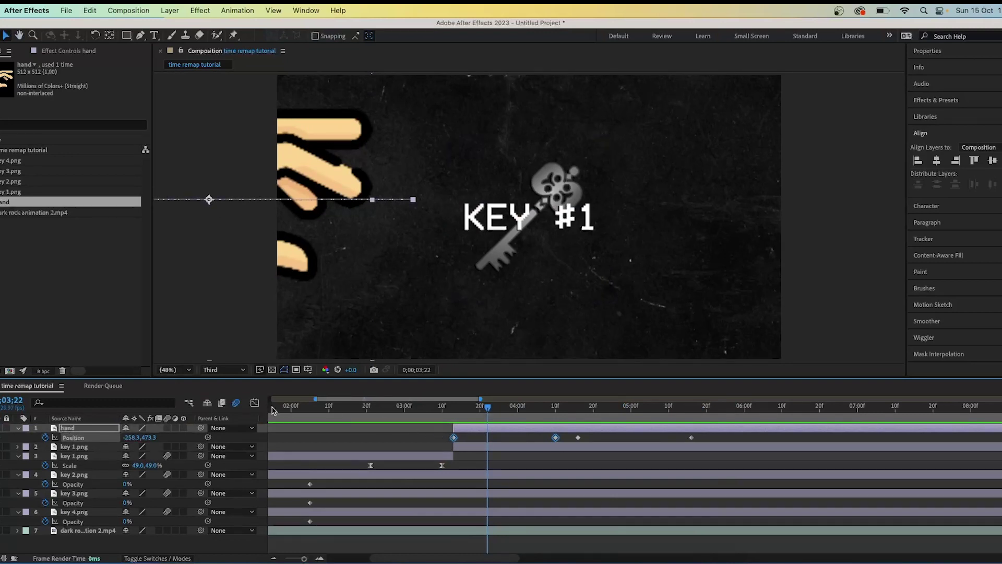
pyautogui.press('F9')
pyautogui.click(254, 402)
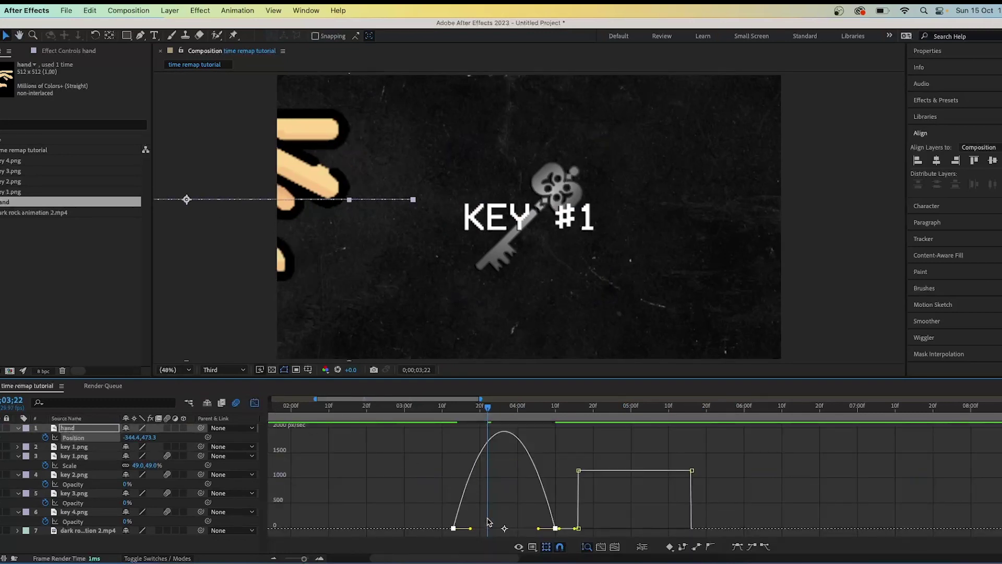
# - Extend the influence of the hand's first Position keyframe for a slow start and late speed peak, and preview it
pyautogui.click(454, 529)
pyautogui.moveTo(471, 531); pyautogui.dragTo(530, 532)
pyautogui.press('space')
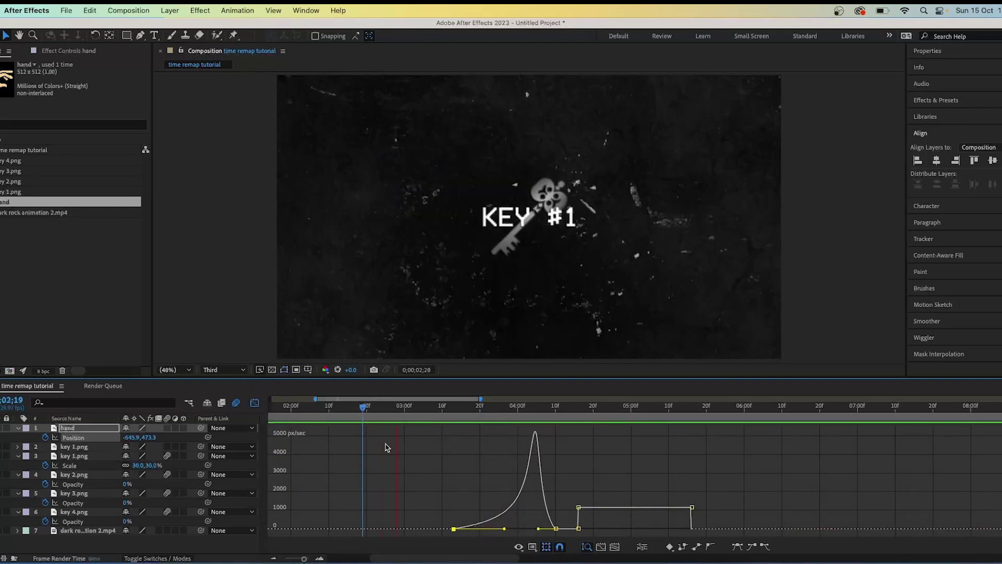
pyautogui.press('space')
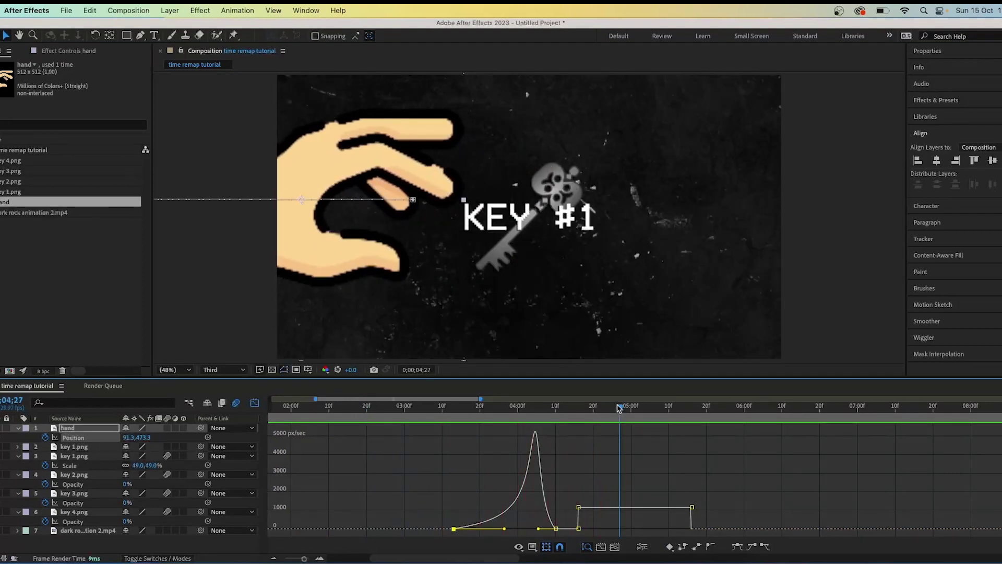
# - Rebalance the hand's entry curve to a centred speed peak with slow start and finish, preview it, and return to the layer view
pyautogui.moveTo(619, 408); pyautogui.dragTo(502, 439)
pyautogui.moveTo(505, 529); pyautogui.dragTo(525, 530)
pyautogui.moveTo(504, 410); pyautogui.dragTo(404, 418)
pyautogui.press('space')
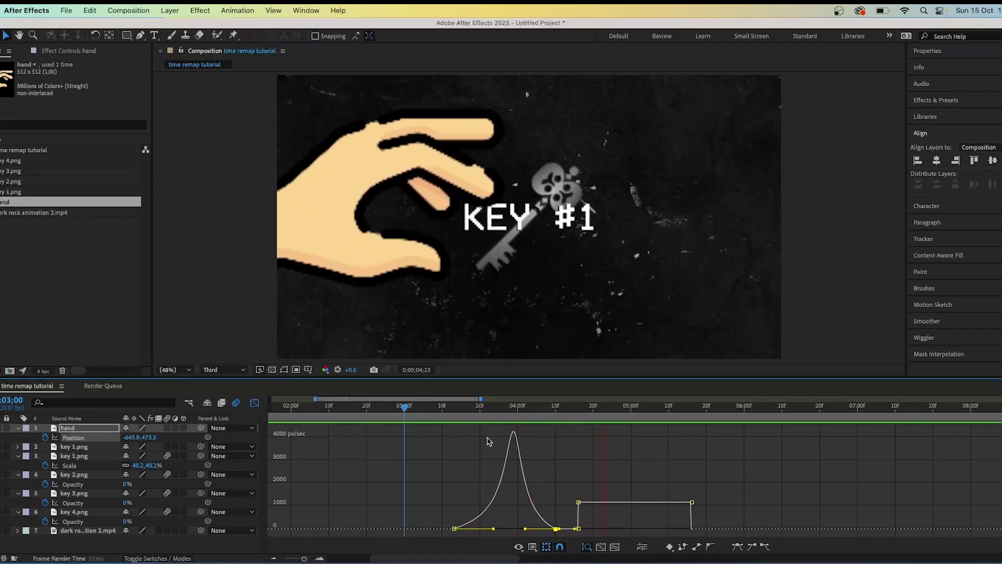
pyautogui.press('space')
pyautogui.click(255, 403)
# - Apply Easy Ease to the hand's last two Position keyframes and show their speed curve in the Graph Editor
pyautogui.click(692, 438)
pyautogui.keyDown('shift'); pyautogui.click(577, 438); pyautogui.keyUp('shift')
pyautogui.press('F9')
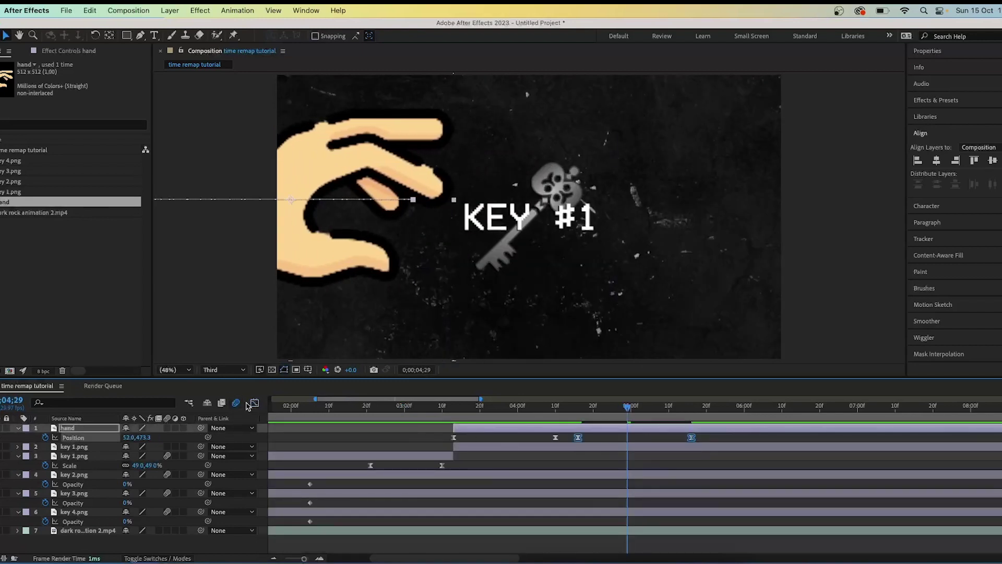
pyautogui.click(255, 403)
# - Reshape the hand's exit curve into a steep early peak with a long slow finish, preview it, and return to the layer view
pyautogui.moveTo(597, 525); pyautogui.dragTo(598, 531)
pyautogui.moveTo(671, 530)
pyautogui.mouseDown()
pyautogui.moveTo(600, 530)
pyautogui.moveTo(651, 528)
pyautogui.mouseUp()
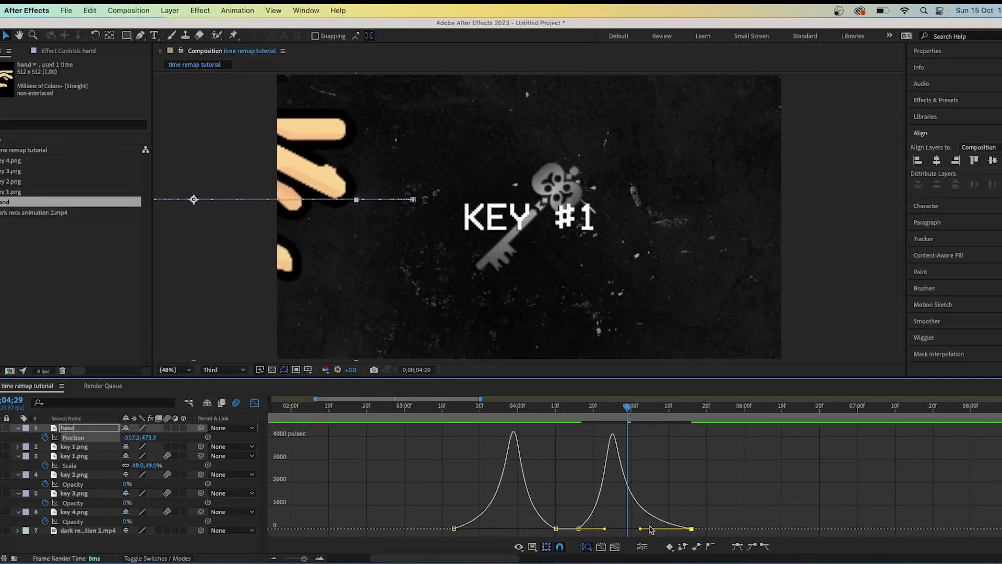
pyautogui.moveTo(628, 408); pyautogui.dragTo(416, 413)
pyautogui.press('space')
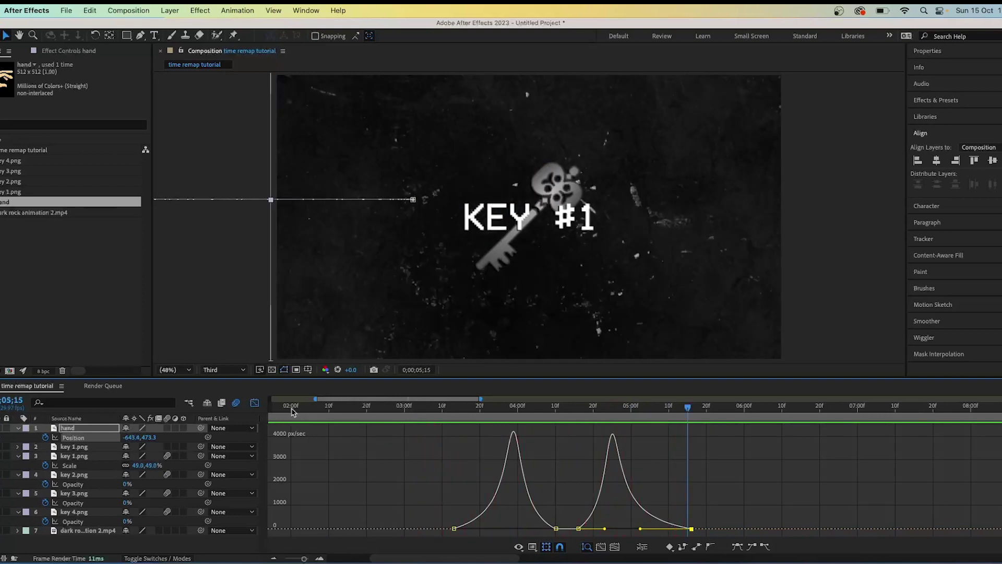
pyautogui.click(254, 403)
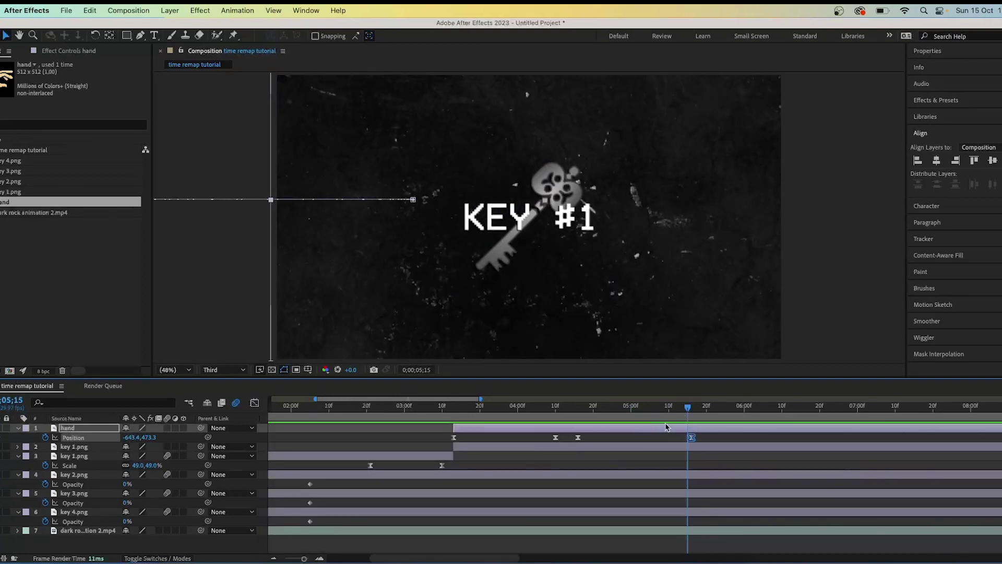
# - Move the hand's last two Position keyframes earlier together so the exit starts at 0;00;04;12, and preview the timing
pyautogui.moveTo(711, 439); pyautogui.dragTo(567, 441)
pyautogui.keyDown('shift'); pyautogui.click(577, 438); pyautogui.keyUp('shift')
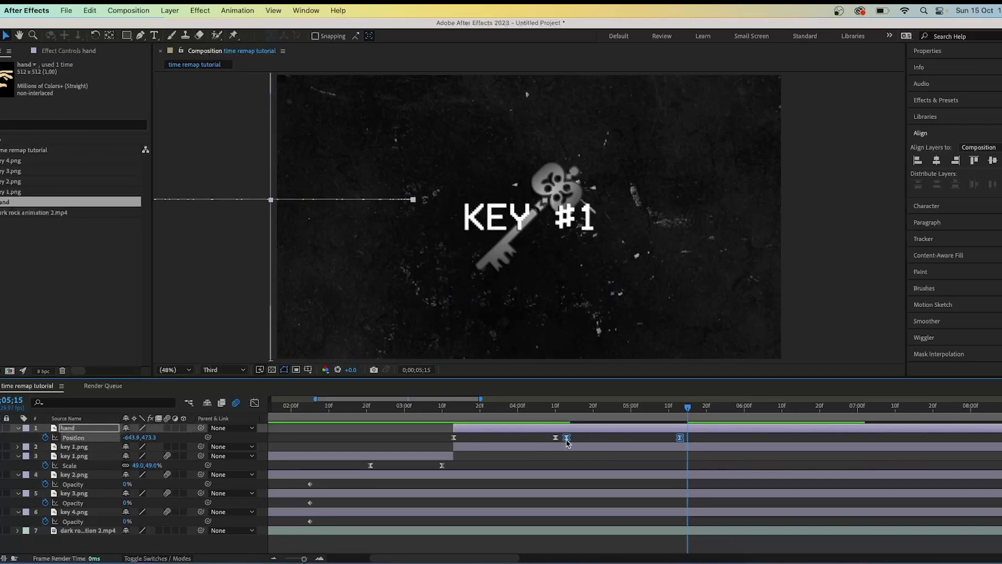
pyautogui.click(439, 406)
pyautogui.press('space')
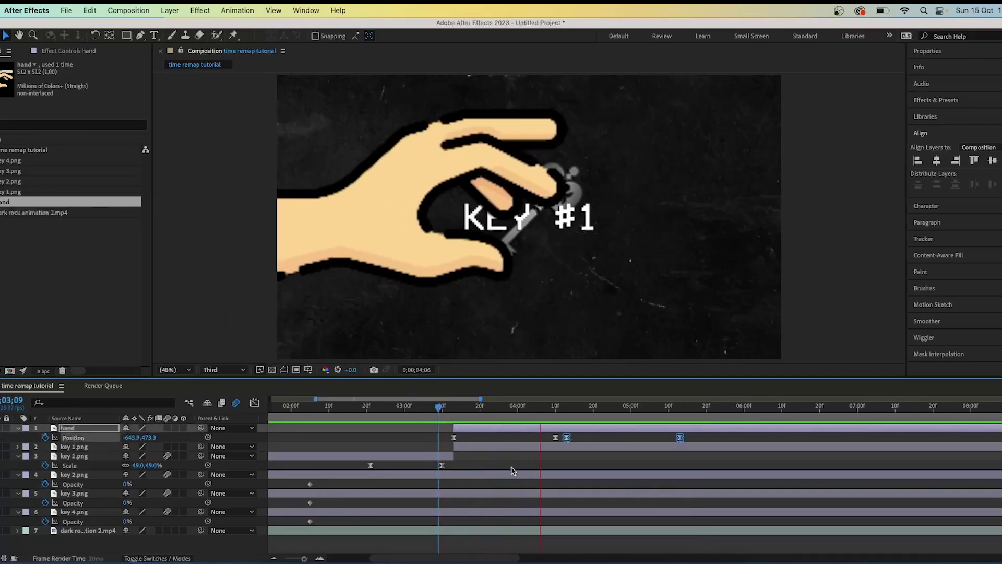
pyautogui.press('space')
pyautogui.moveTo(700, 438); pyautogui.dragTo(564, 442)
pyautogui.click(612, 442)
pyautogui.moveTo(662, 411); pyautogui.dragTo(471, 453)
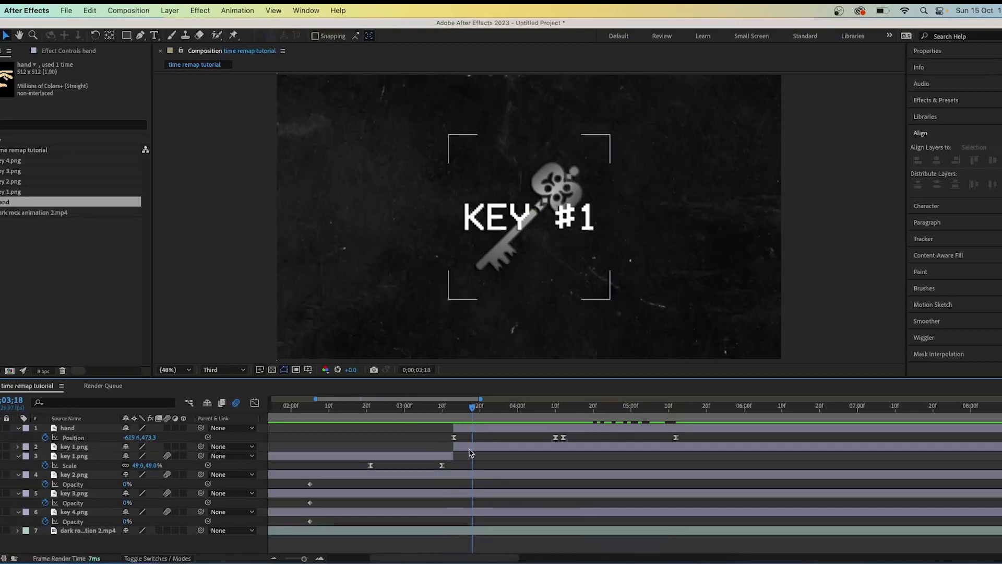
# - Add a Position keyframe to the later key 1 layer at 0;00;04;12 and set its Position to -253, 540 at 0;00;05;12
pyautogui.click(76, 446)
pyautogui.press('p')
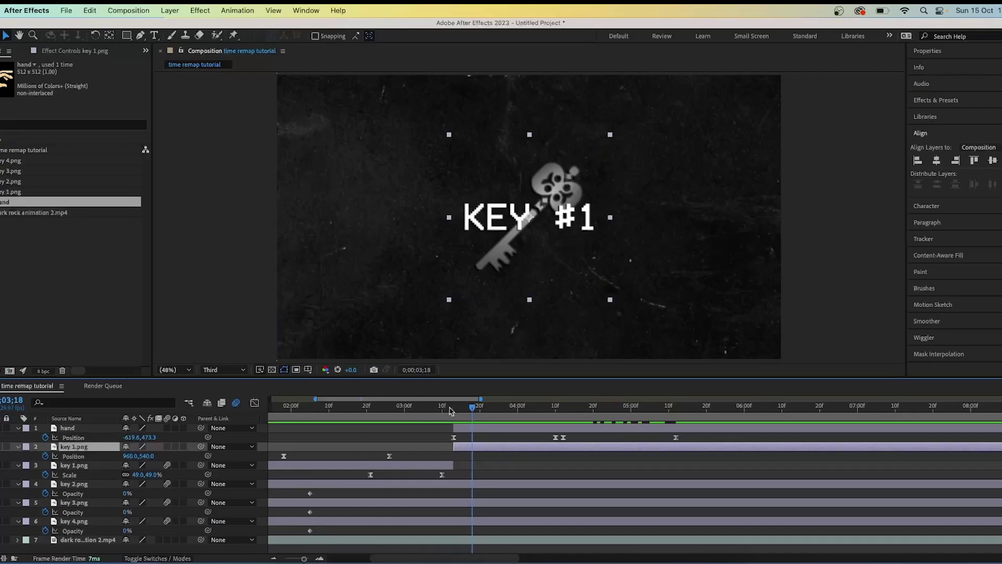
pyautogui.moveTo(463, 409); pyautogui.dragTo(563, 408)
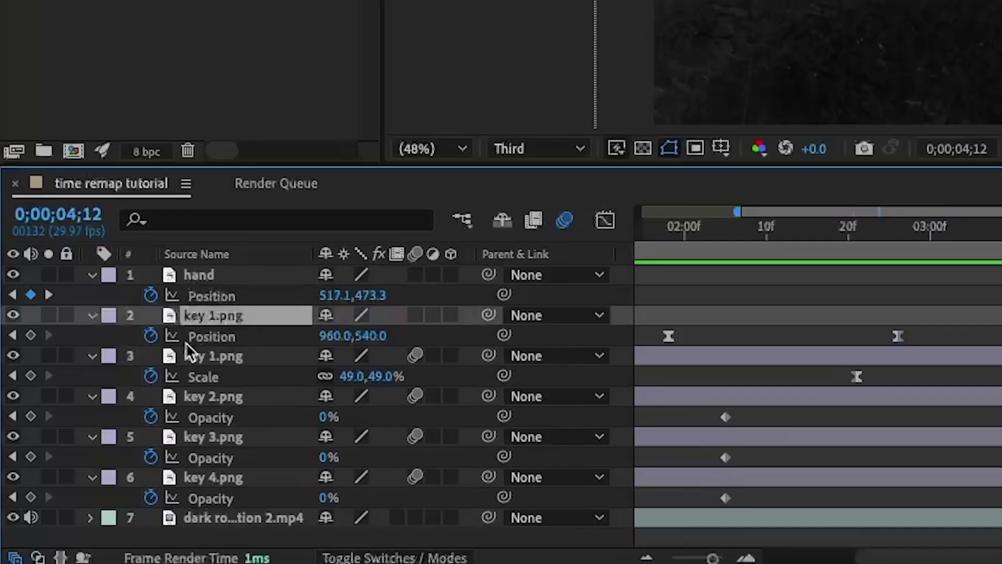
pyautogui.click(29, 335)
pyautogui.moveTo(568, 411); pyautogui.dragTo(675, 412)
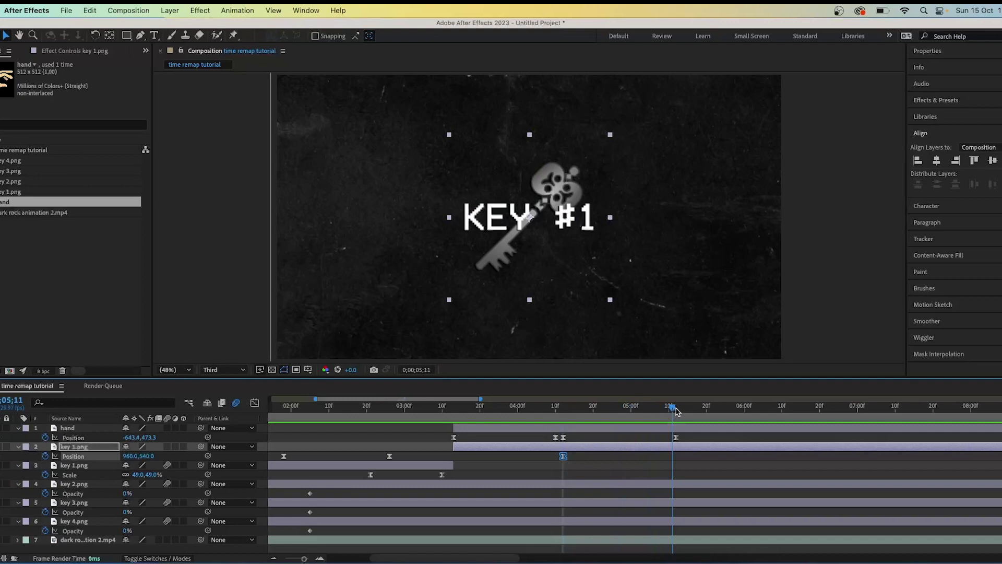
pyautogui.moveTo(129, 456); pyautogui.dragTo(24, 456)
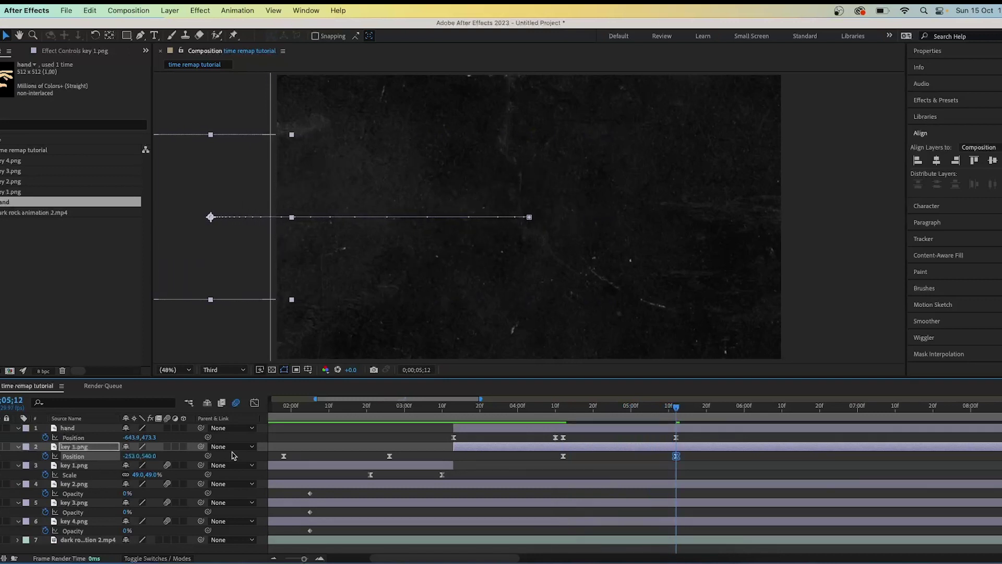
pyautogui.moveTo(684, 415); pyautogui.dragTo(572, 419)
# - Compare the exit speed curves of key 1 and the hand in the Graph Editor, setting the time to the hand's peak at 0;00;04;21
pyautogui.moveTo(696, 455); pyautogui.dragTo(551, 459)
pyautogui.click(255, 404)
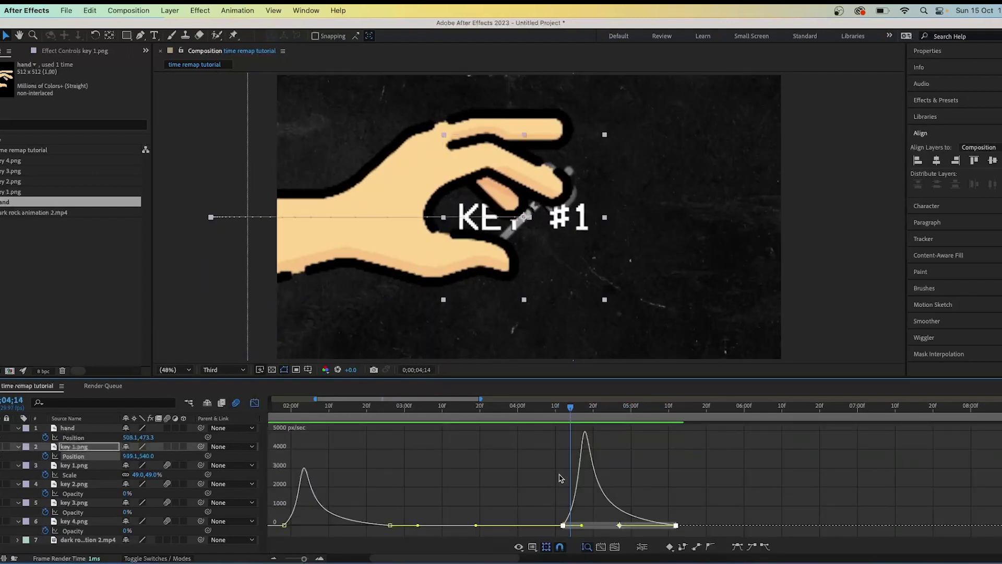
pyautogui.click(320, 559)
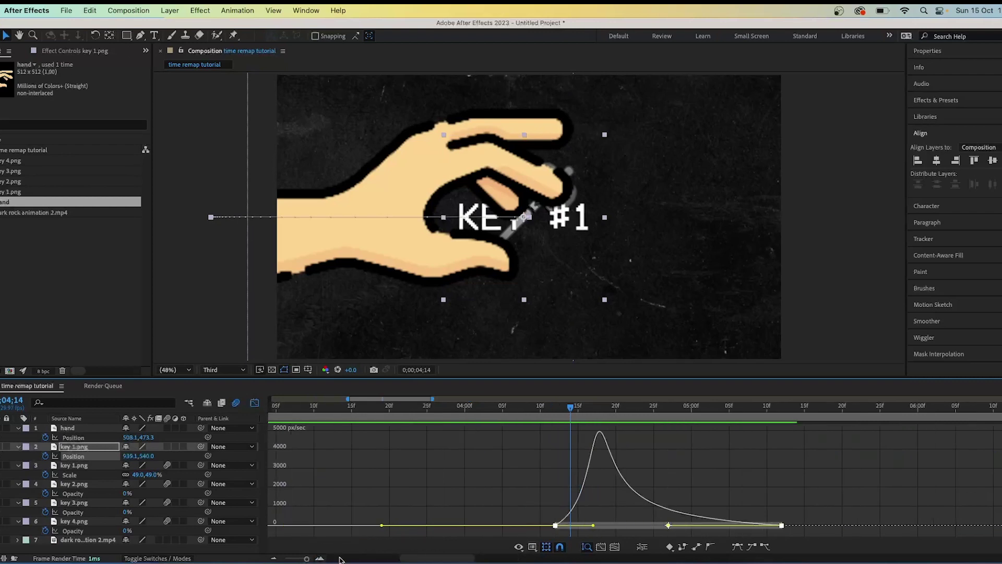
pyautogui.moveTo(572, 416); pyautogui.dragTo(599, 409)
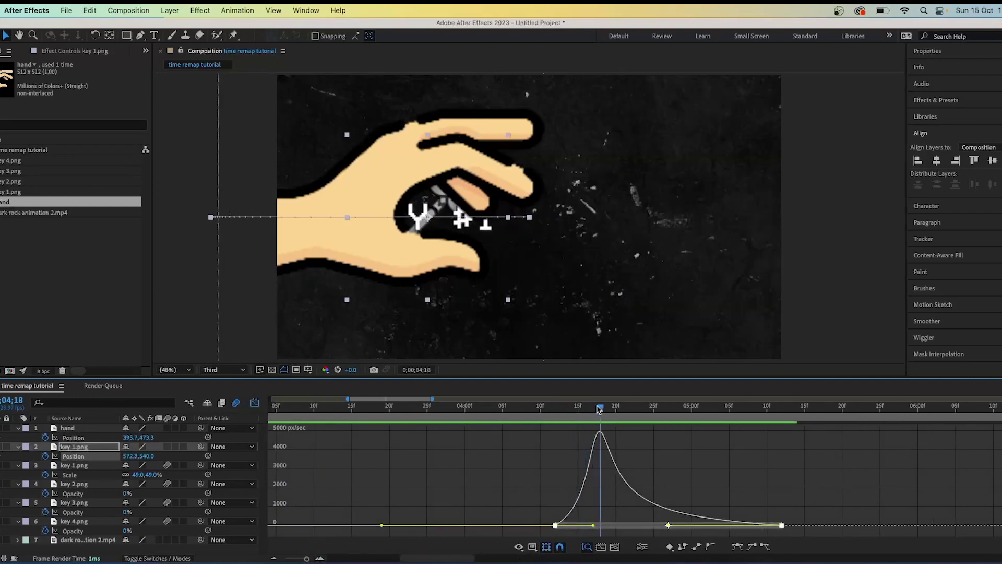
pyautogui.click(253, 405)
pyautogui.moveTo(796, 441); pyautogui.dragTo(548, 435)
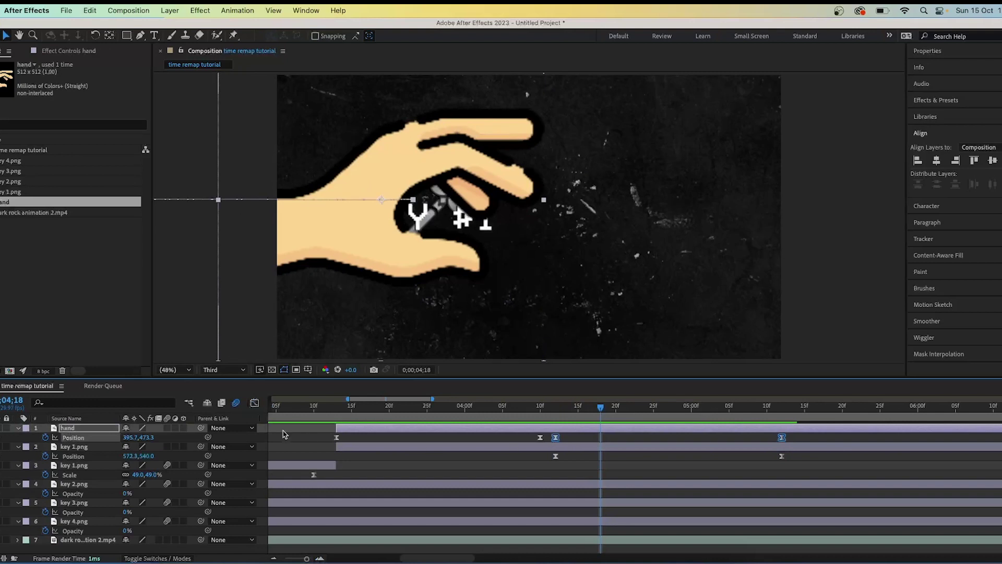
pyautogui.click(255, 403)
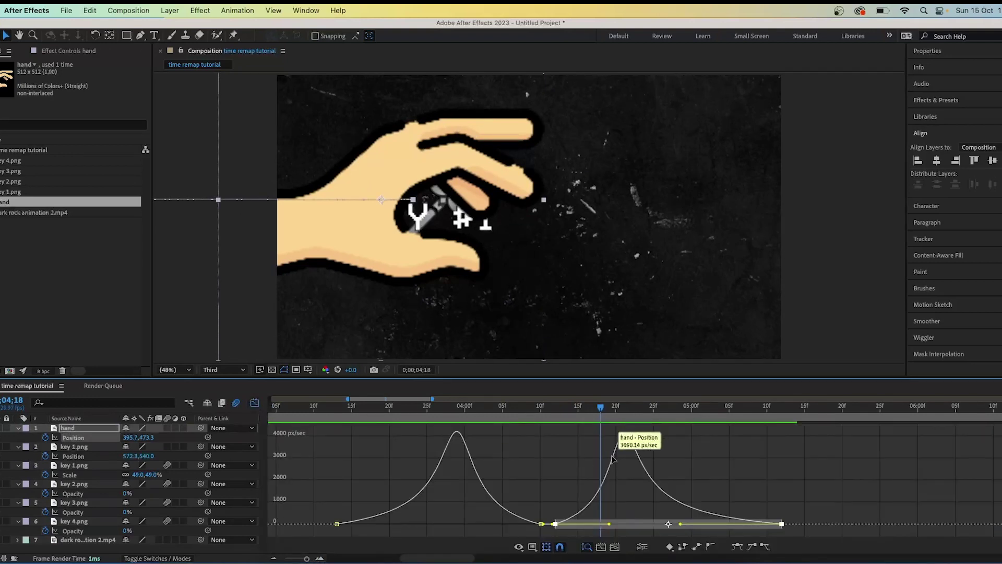
pyautogui.moveTo(606, 415); pyautogui.dragTo(626, 410)
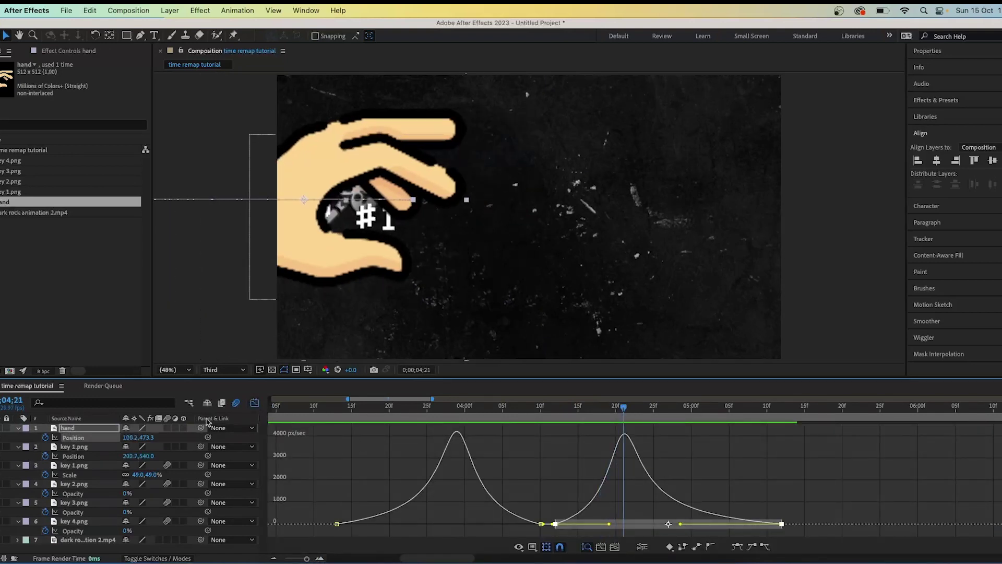
# - Reshape key 1's exit speed curve so its peak matches the hand's at 0;00;04;21, preview it, and return to the layer view
pyautogui.click(258, 404)
pyautogui.moveTo(795, 454); pyautogui.dragTo(542, 463)
pyautogui.click(255, 403)
pyautogui.moveTo(594, 526); pyautogui.dragTo(676, 525)
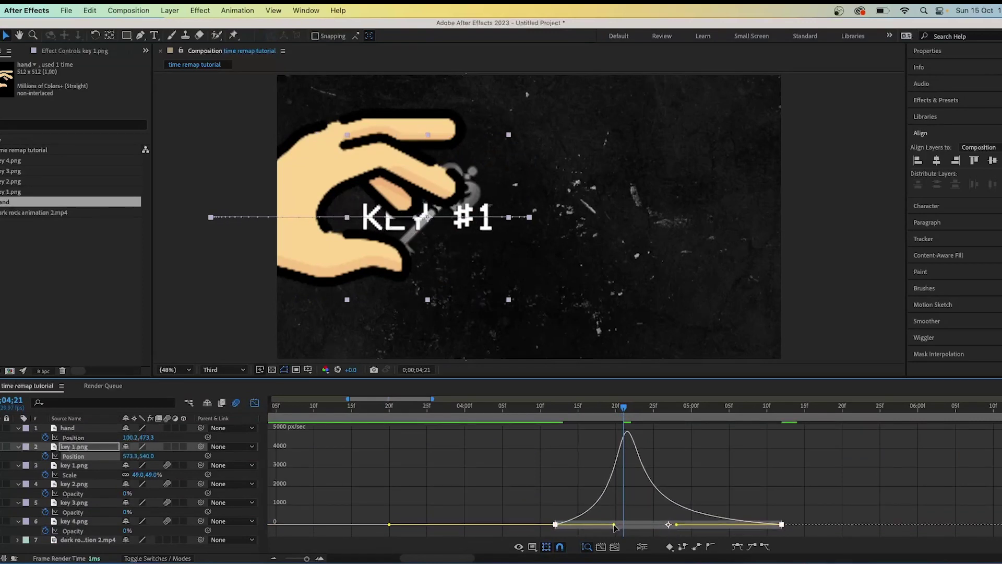
pyautogui.moveTo(614, 527); pyautogui.dragTo(609, 525)
pyautogui.press('space')
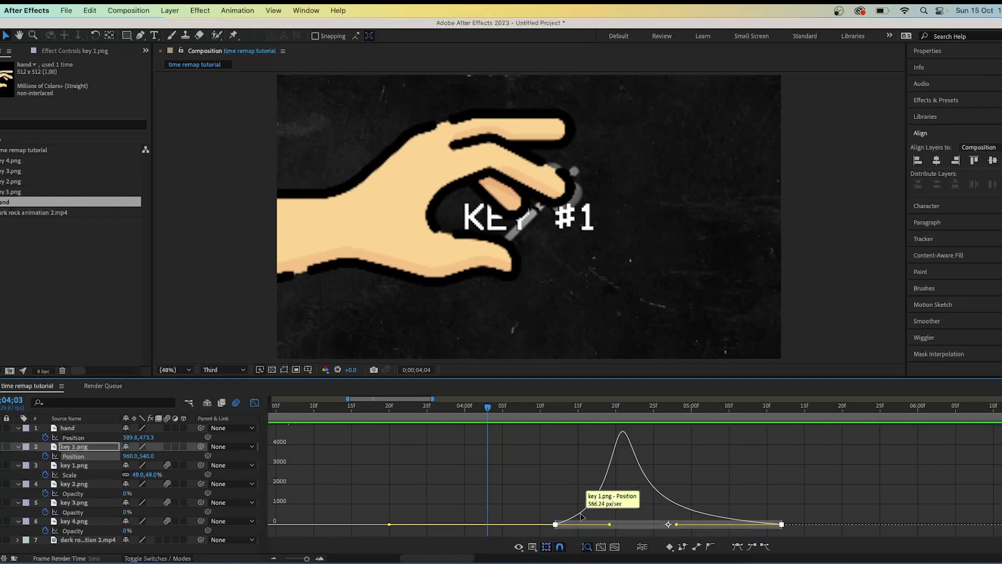
pyautogui.click(254, 403)
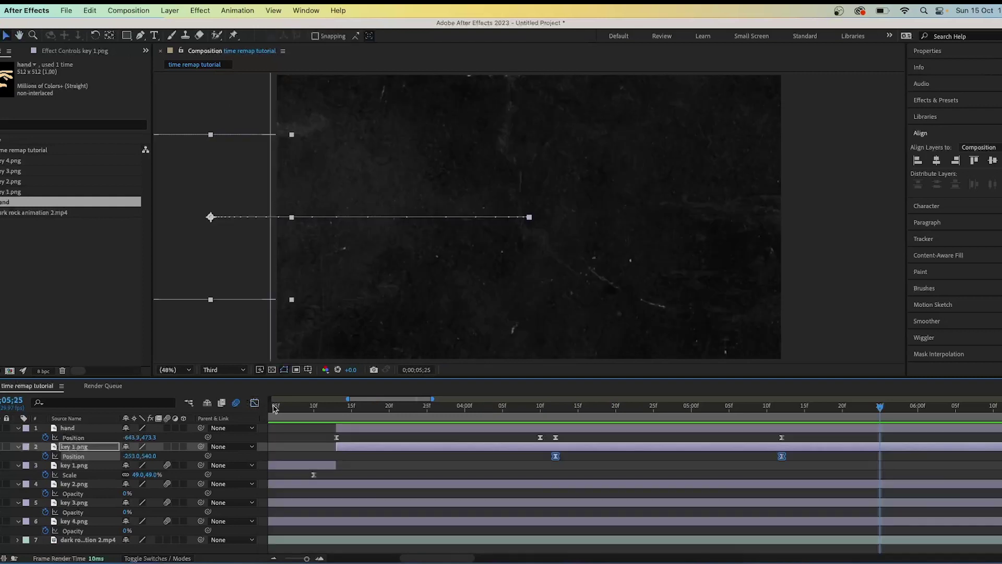
# - Show the full timeline and preview the whole key and hand animation from the start
pyautogui.click(297, 559)
pyautogui.press('space')
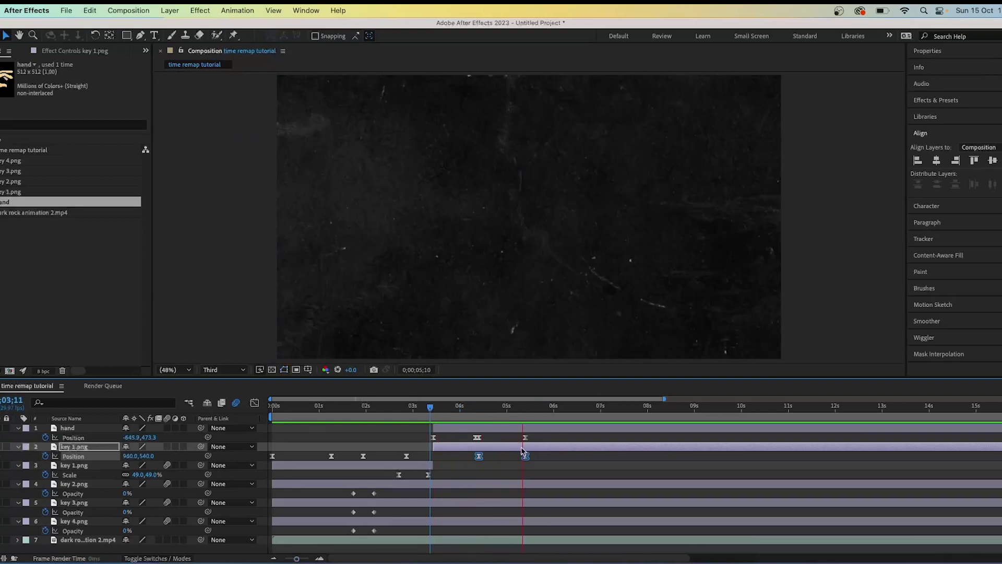
pyautogui.click(552, 417)
pyautogui.moveTo(552, 418); pyautogui.dragTo(506, 418)
pyautogui.press('space')
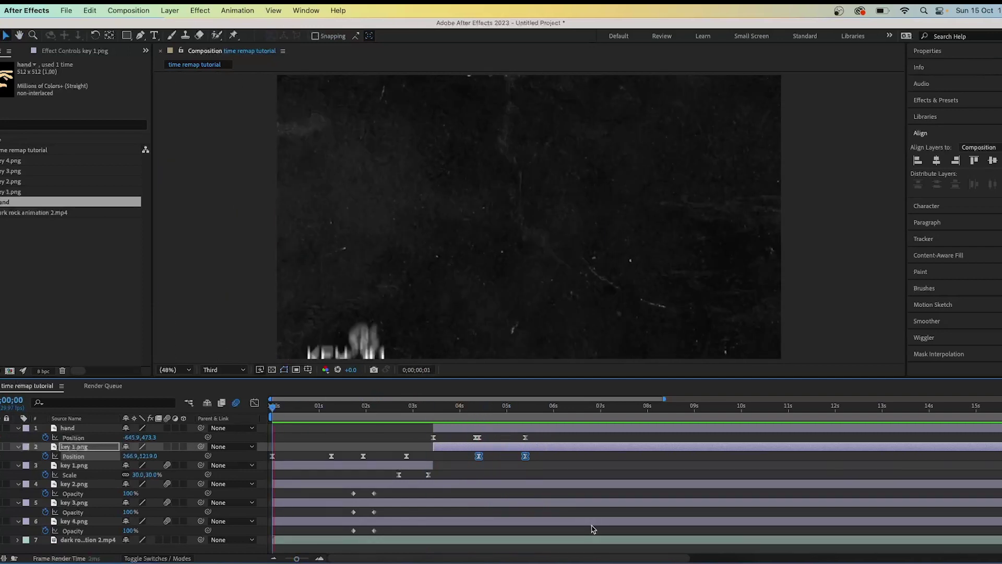
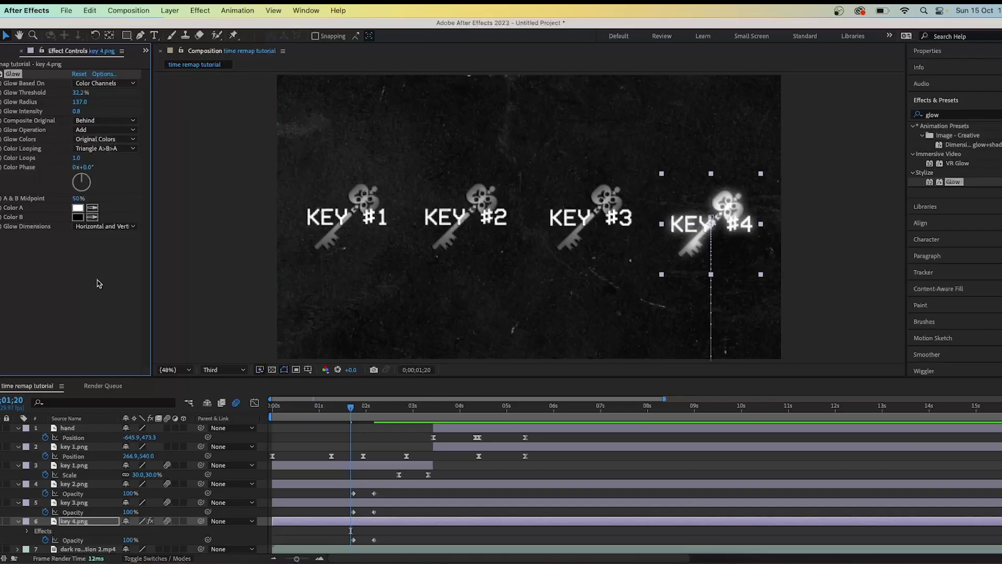
# - Set the composition preview resolution to Full and check key 4's glow around its fade, ending at 0;00;01;16
pyautogui.moveTo(347, 408); pyautogui.dragTo(358, 411)
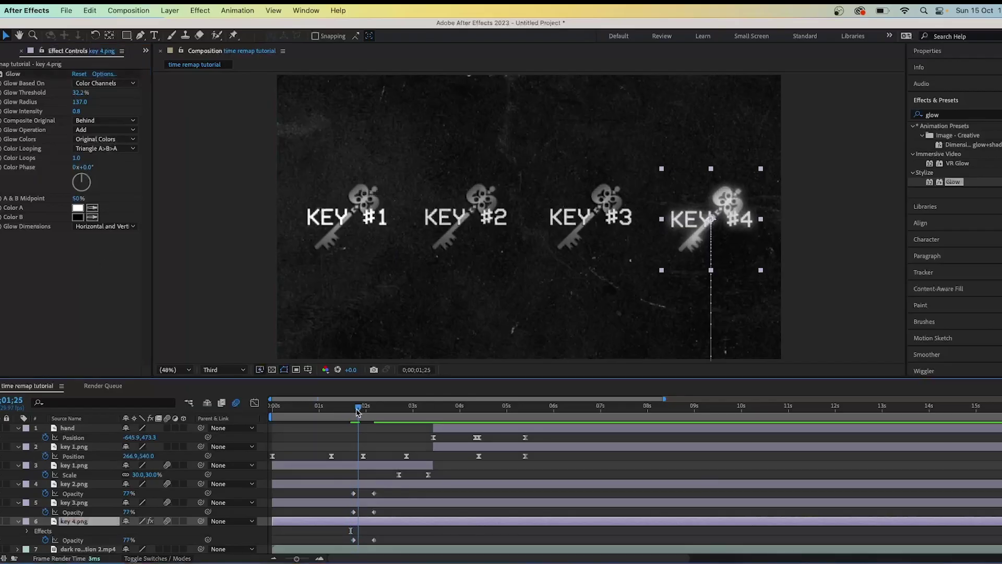
pyautogui.click(230, 371)
pyautogui.click(230, 398)
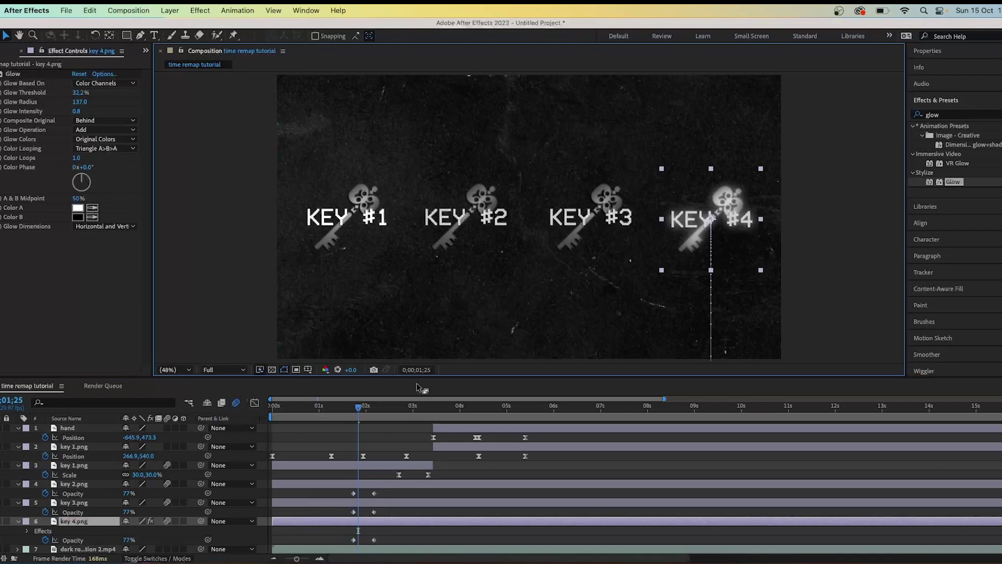
pyautogui.moveTo(358, 408)
pyautogui.mouseDown()
pyautogui.moveTo(320, 408)
pyautogui.moveTo(359, 410)
pyautogui.moveTo(344, 408)
pyautogui.mouseUp()
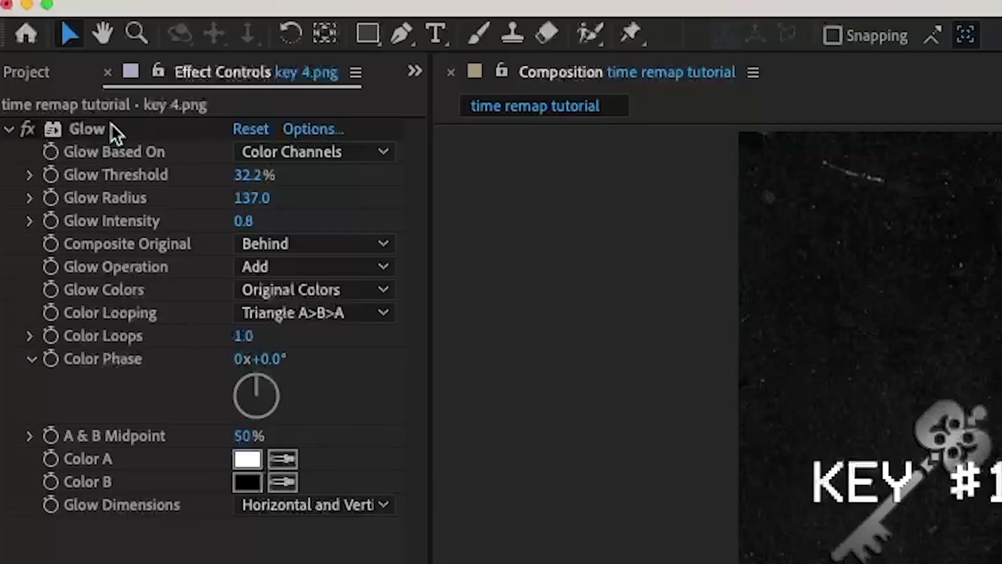
# - Copy key 4's Glow effect onto key 3, key 2 and both key 1 layers
pyautogui.click(19, 75)
pyautogui.hotkey('ctrl', 'c')
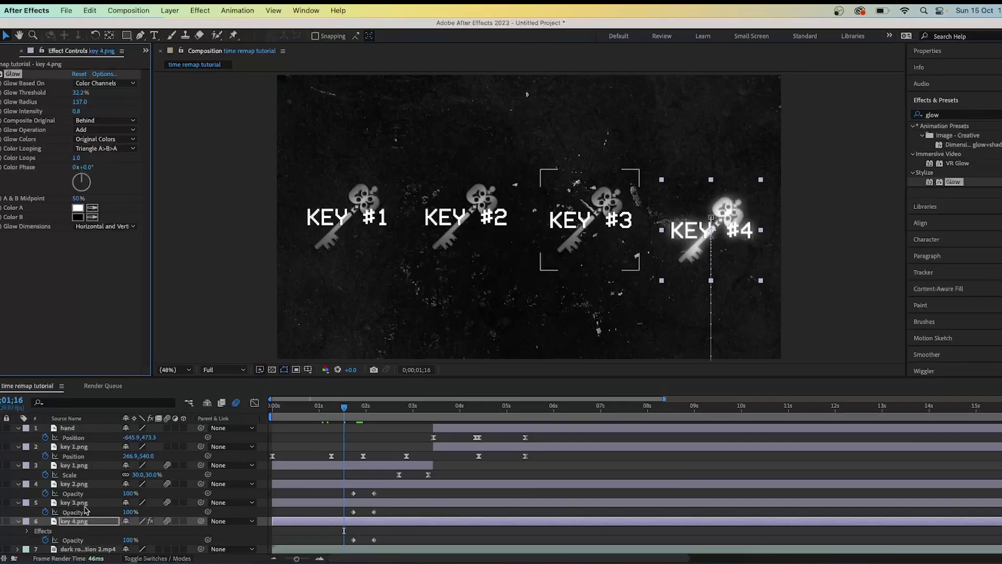
pyautogui.click(85, 502)
pyautogui.hotkey('ctrl', 'v')
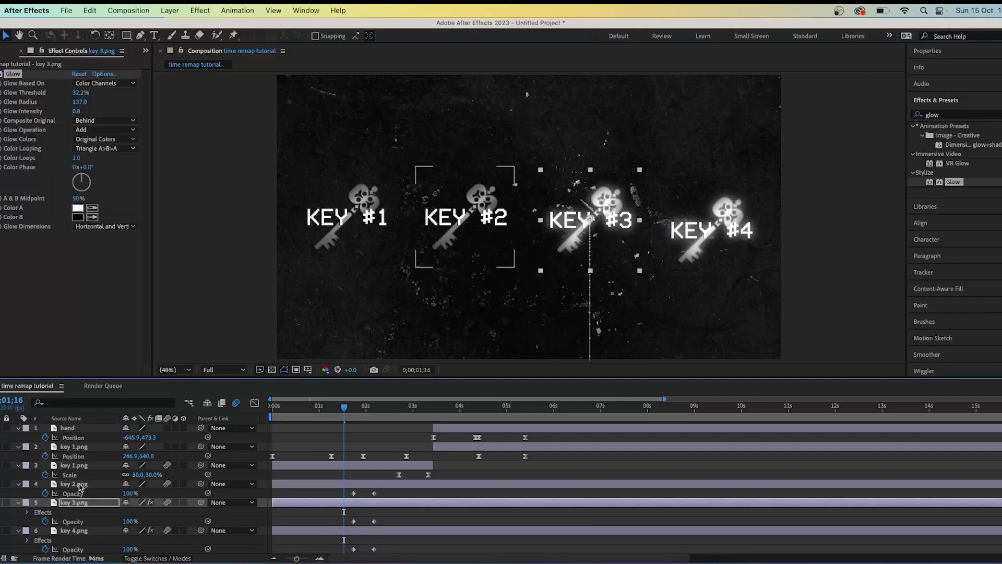
pyautogui.click(81, 484)
pyautogui.hotkey('ctrl', 'v')
pyautogui.click(86, 466)
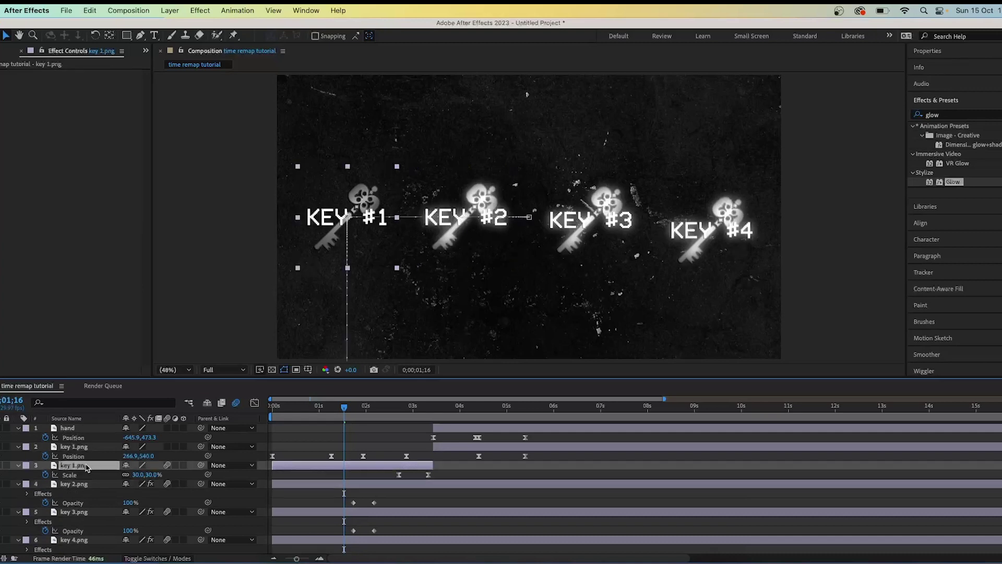
pyautogui.hotkey('ctrl', 'v')
pyautogui.click(85, 447)
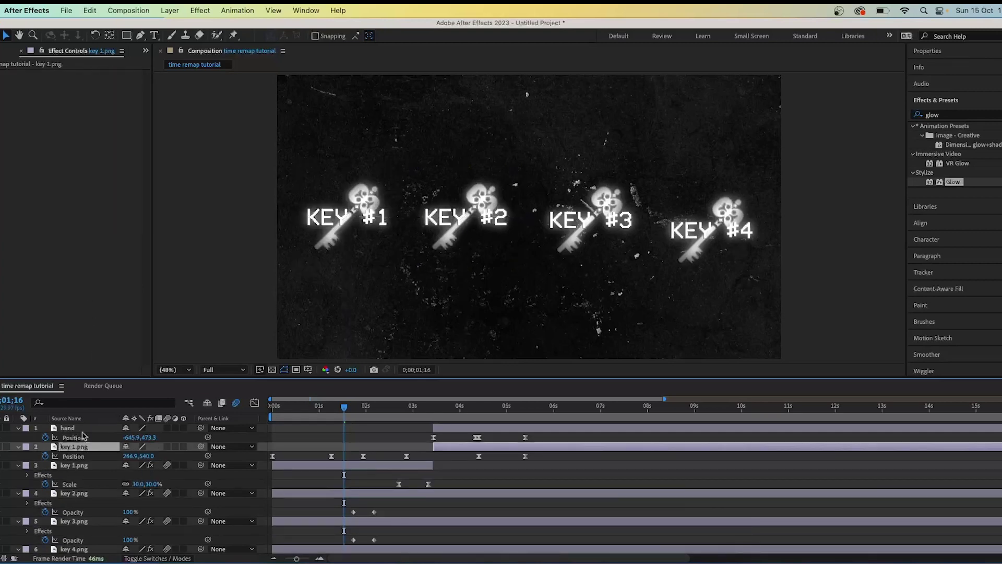
pyautogui.hotkey('ctrl', 'v')
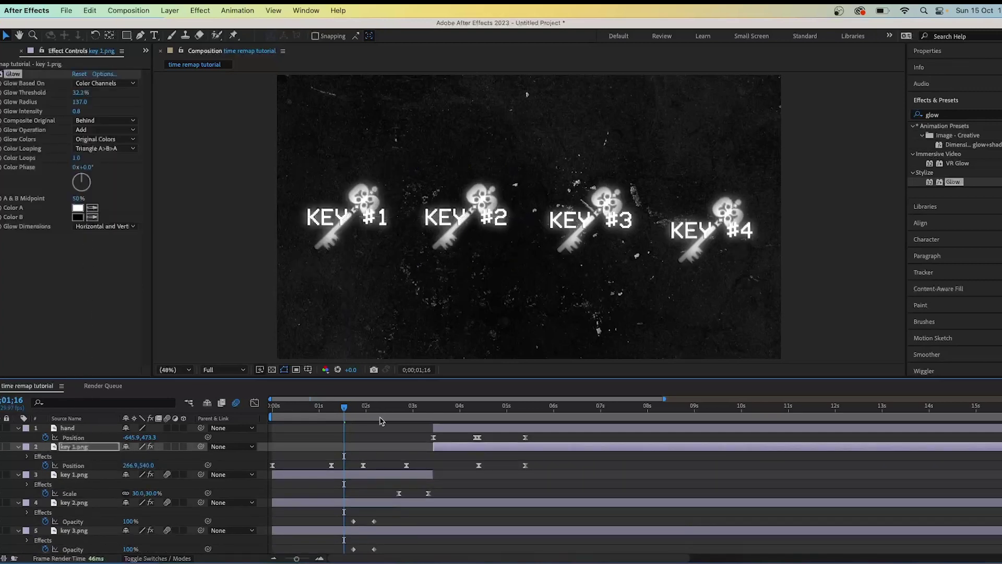
# - Preview the animation from the start to check the glow on all four keys
pyautogui.moveTo(380, 421); pyautogui.dragTo(250, 417)
pyautogui.press('space')
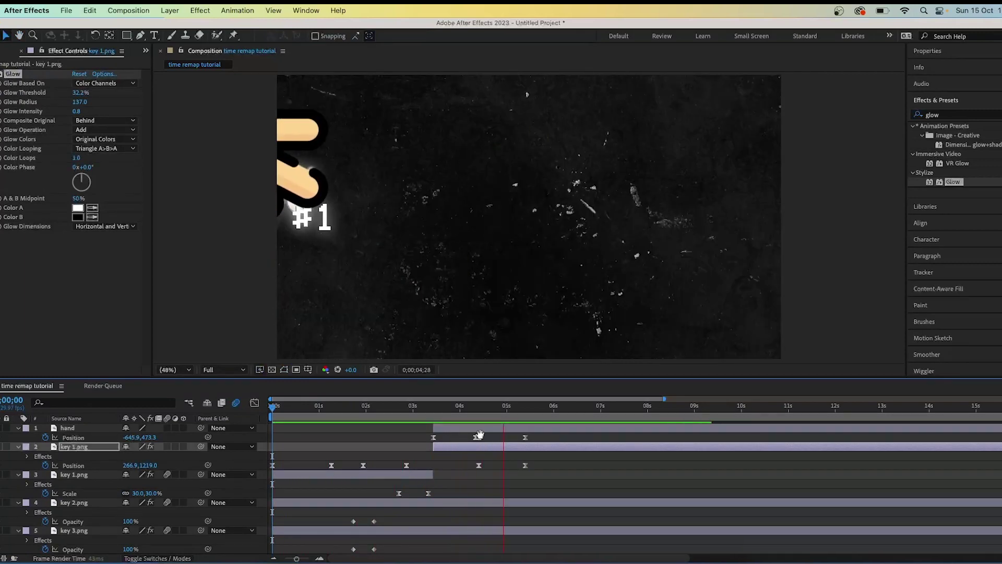
pyautogui.press('space')
# - Apply Glow to the hand layer with Glow Threshold 57.3%, Glow Radius 49 and Glow Intensity 0.9
pyautogui.moveTo(509, 409); pyautogui.dragTo(469, 410)
pyautogui.moveTo(954, 181); pyautogui.dragTo(355, 222)
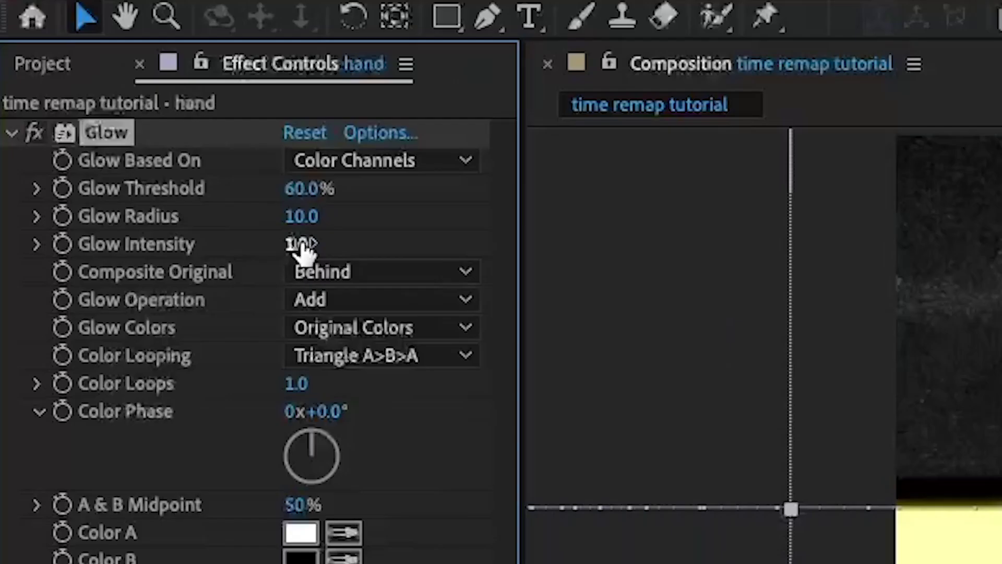
pyautogui.moveTo(78, 102); pyautogui.dragTo(103, 103)
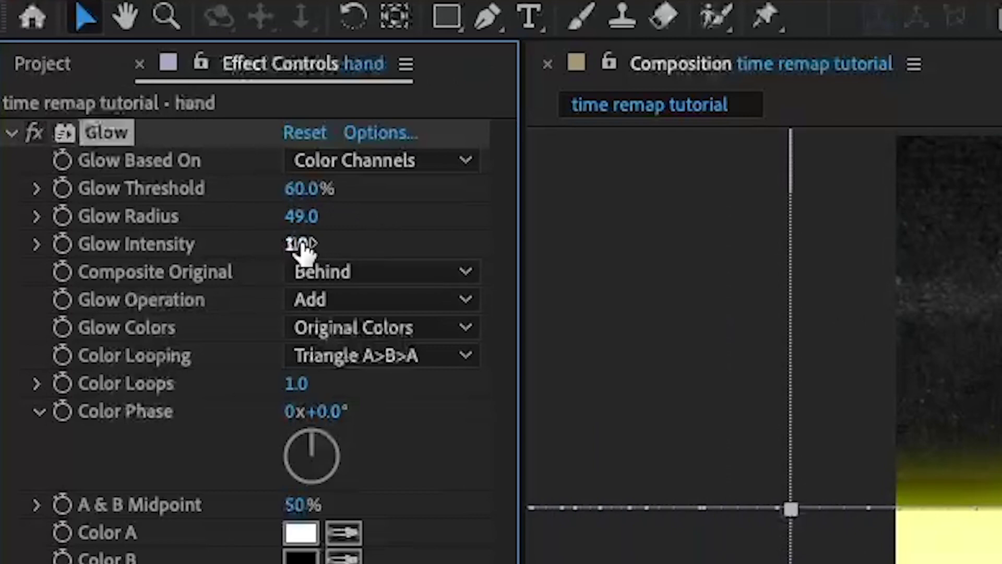
pyautogui.moveTo(298, 193); pyautogui.dragTo(275, 198)
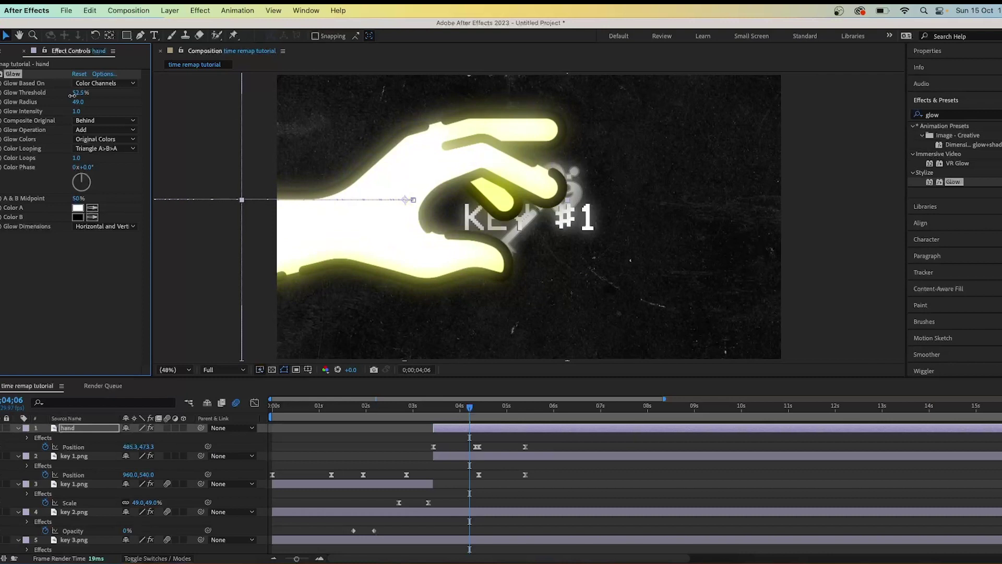
pyautogui.moveTo(71, 94); pyautogui.dragTo(80, 97)
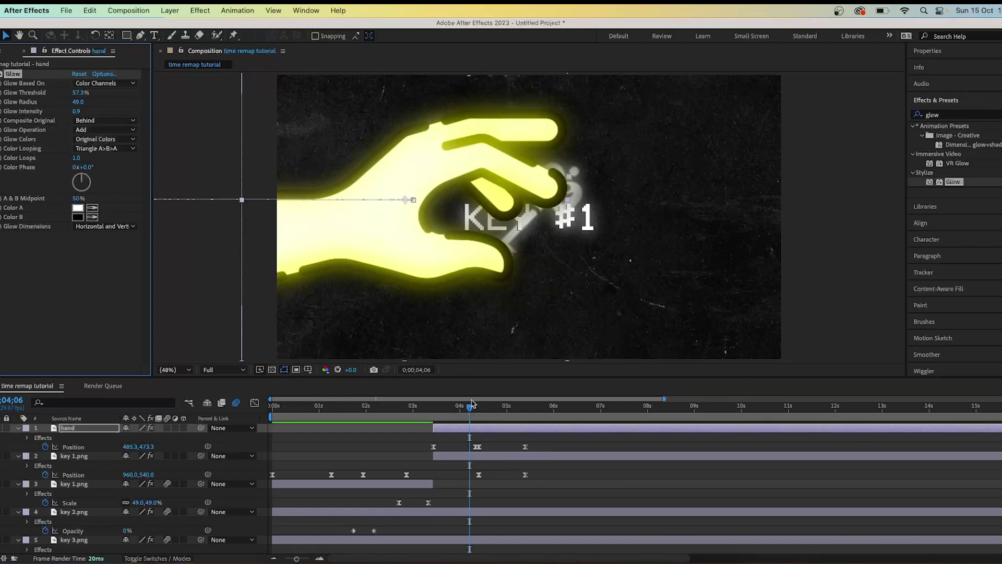
# - Preview the animation from 0;00;01;25 to check the hand's glow as it pulls key 1 away
pyautogui.moveTo(471, 406); pyautogui.dragTo(360, 416)
pyautogui.press('space')
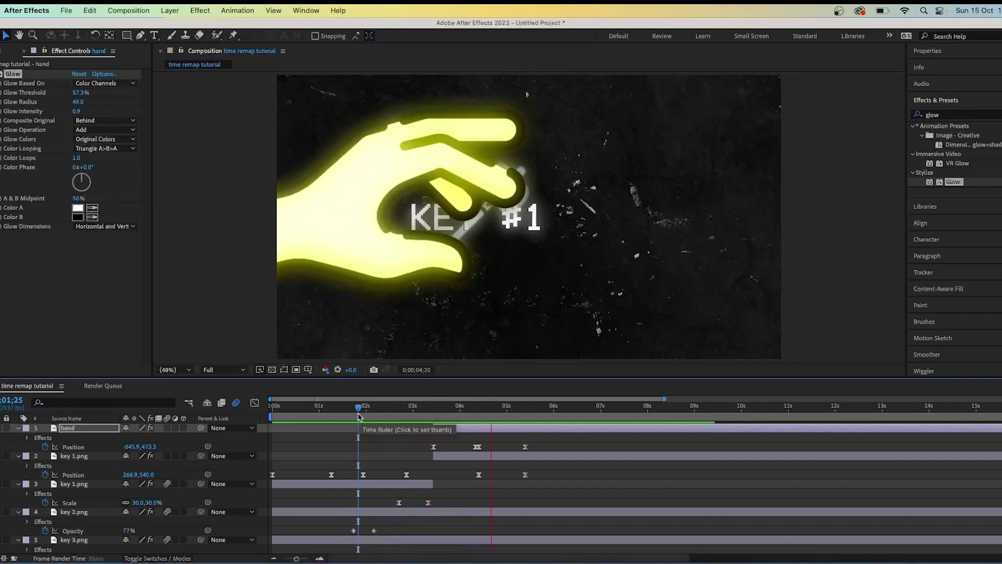
pyautogui.press('space')
# - Set the hand's Glow Intensity to 0.7 and preview the animation from the start
pyautogui.moveTo(548, 409); pyautogui.dragTo(465, 415)
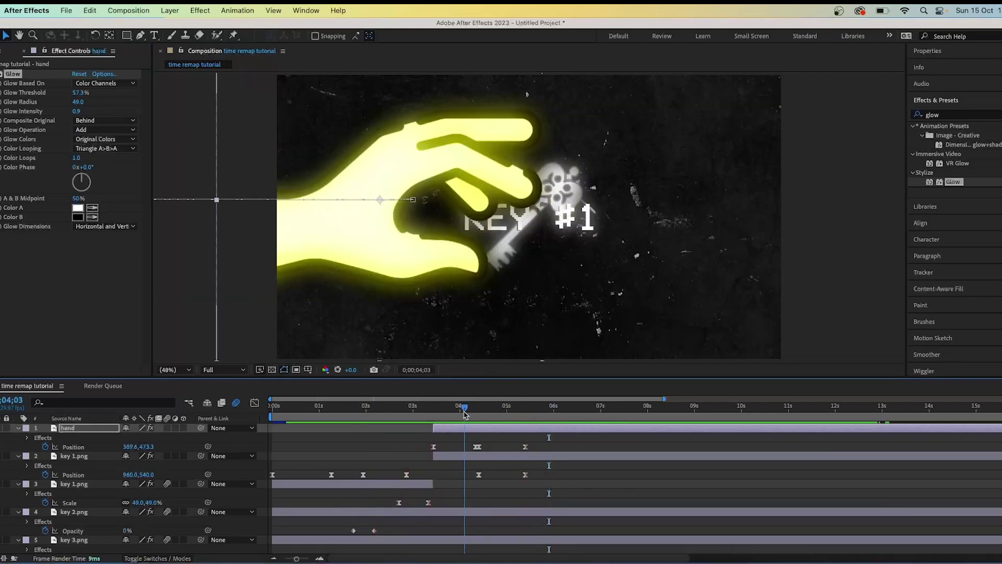
pyautogui.click(77, 112)
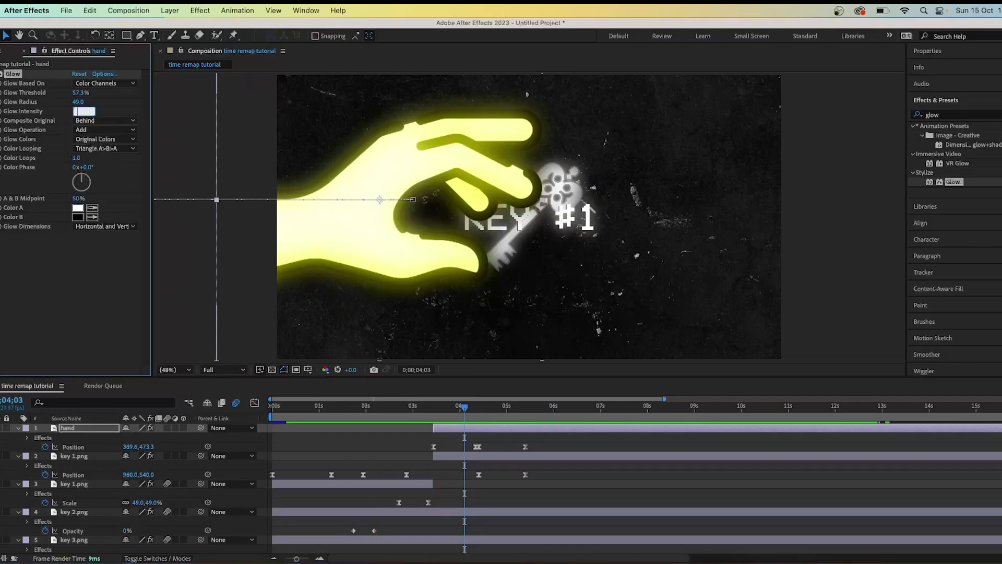
pyautogui.write('0.7')
pyautogui.press('Return')
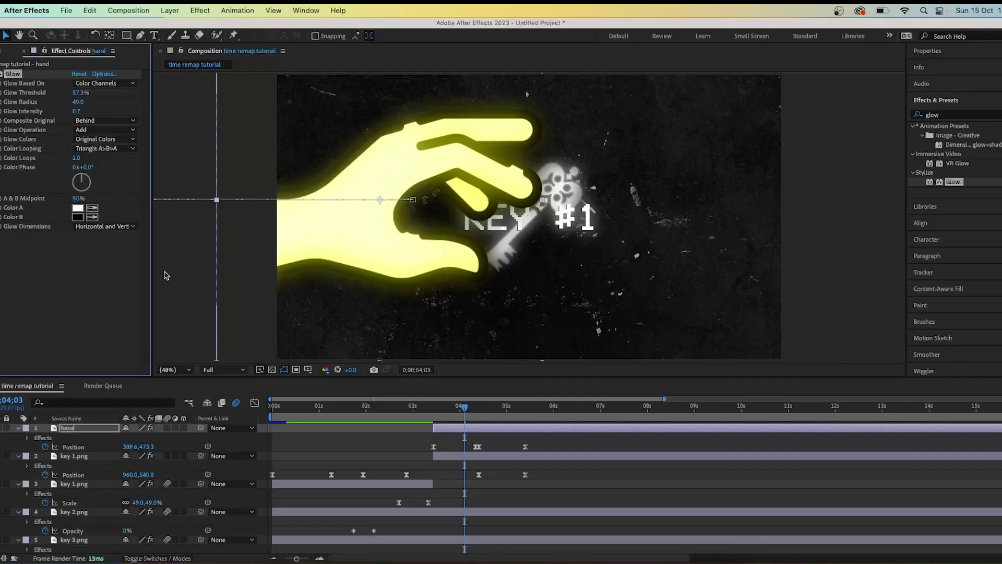
pyautogui.moveTo(465, 413); pyautogui.dragTo(382, 412)
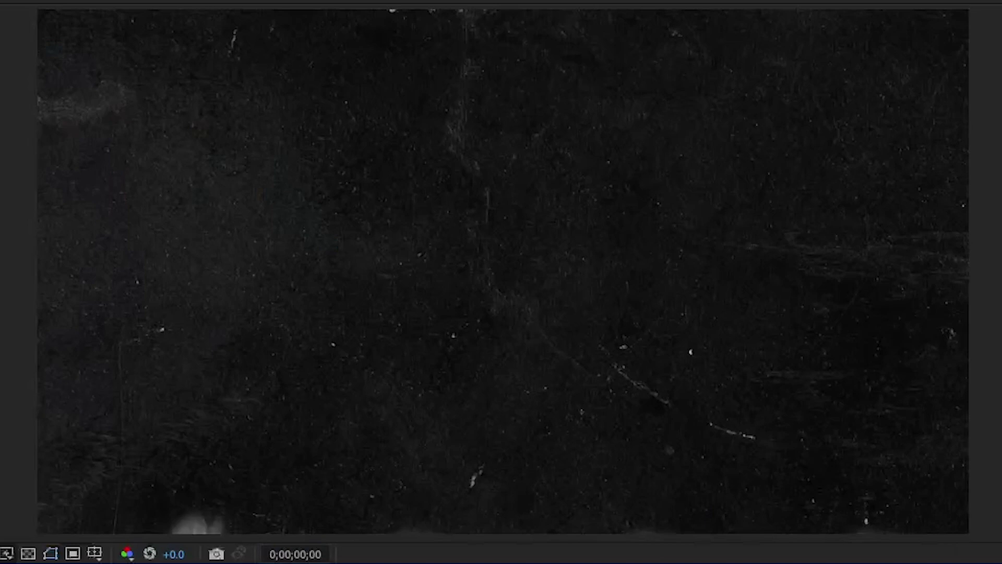
pyautogui.press('space')
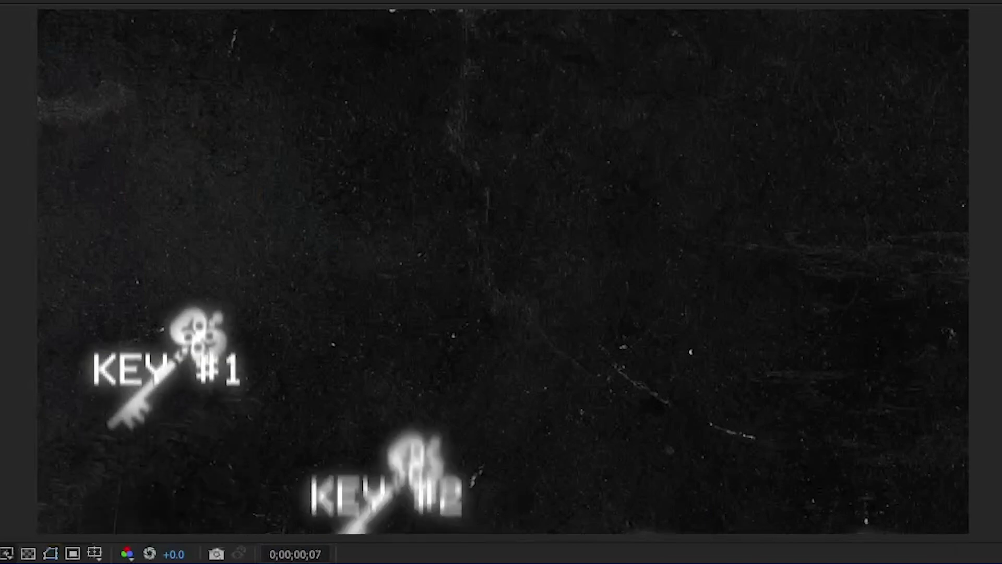